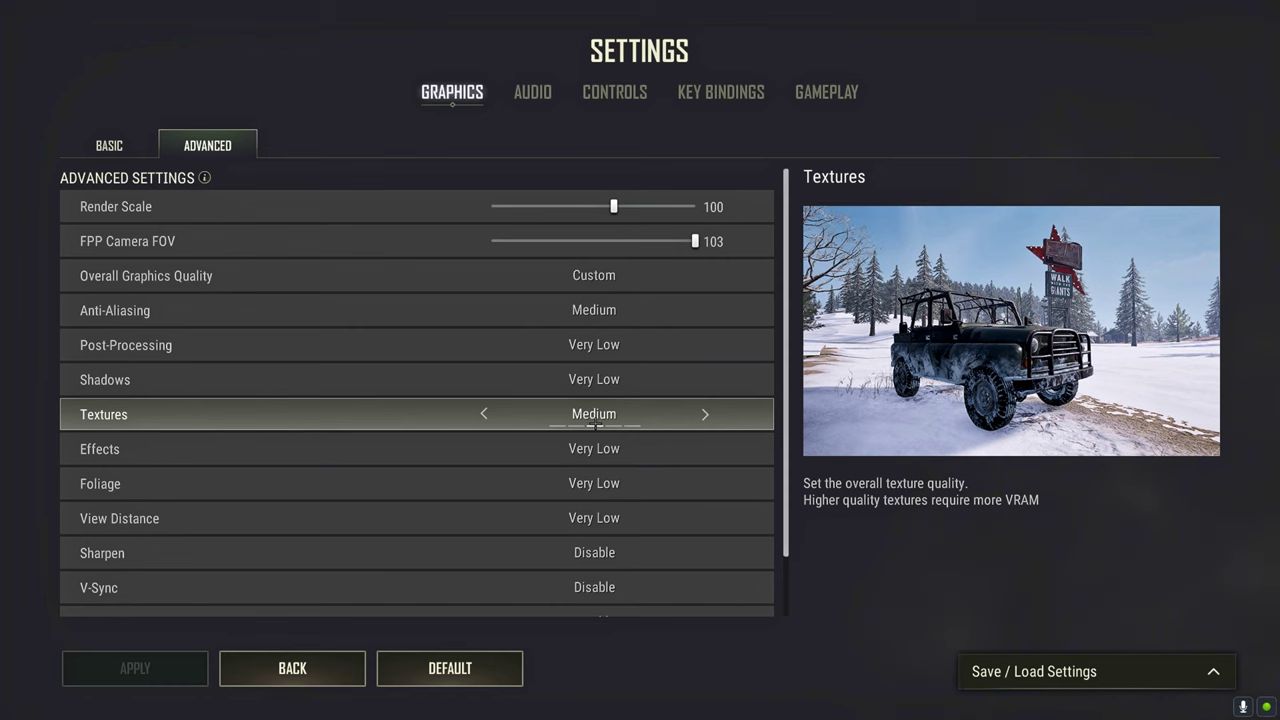
Review the advanced graphics options from Render Scale to DirectX Version, and leave the game settings
scroll(594, 424, down, 2)
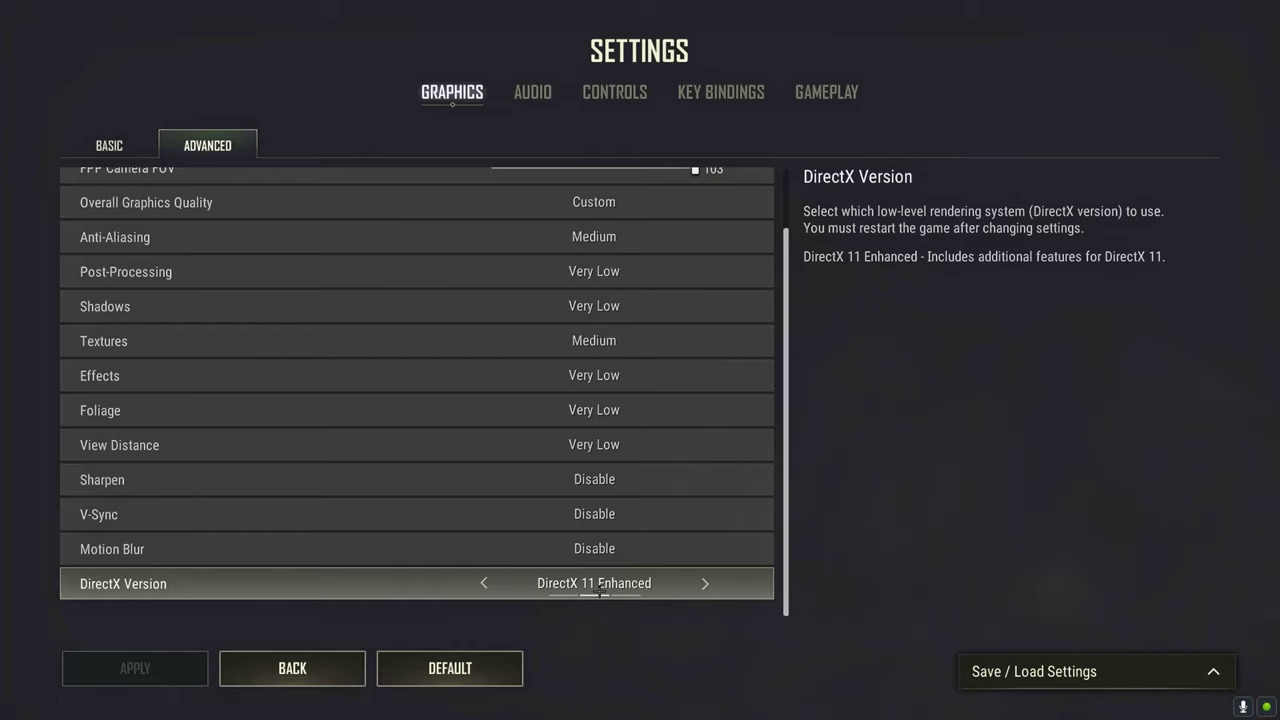
scroll(590, 595, up, 2)
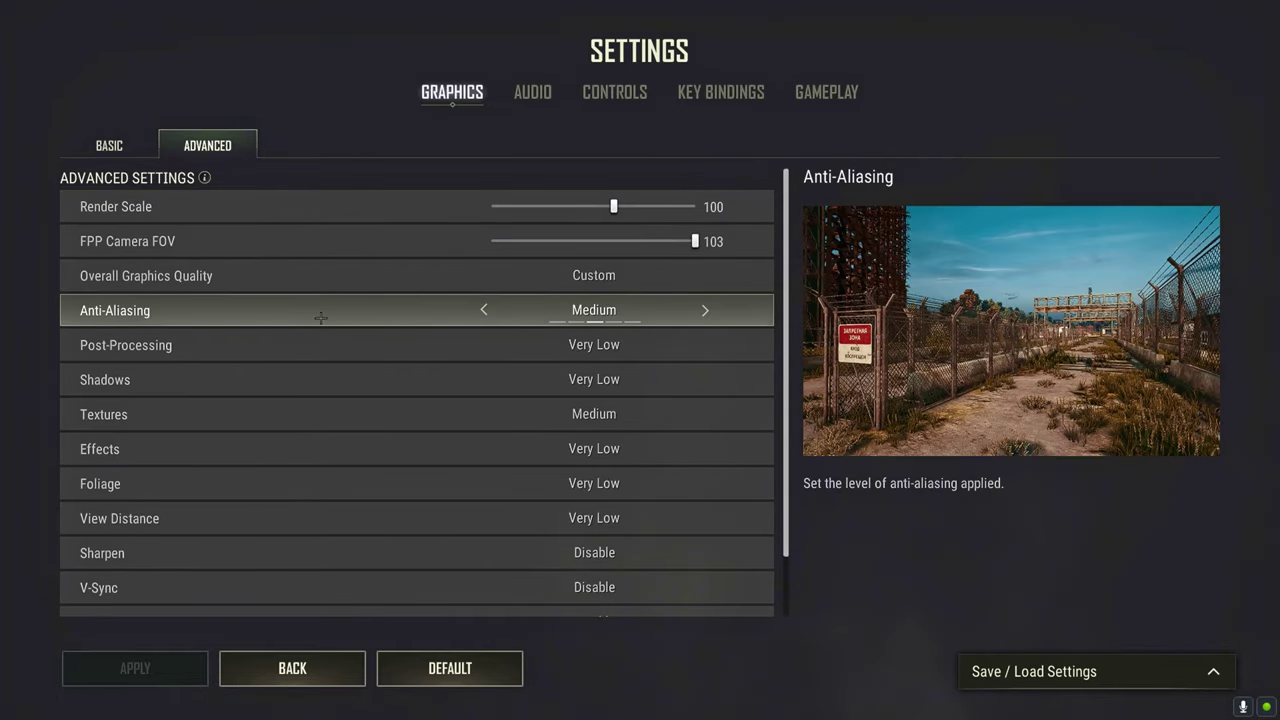
scroll(594, 500, down, 2)
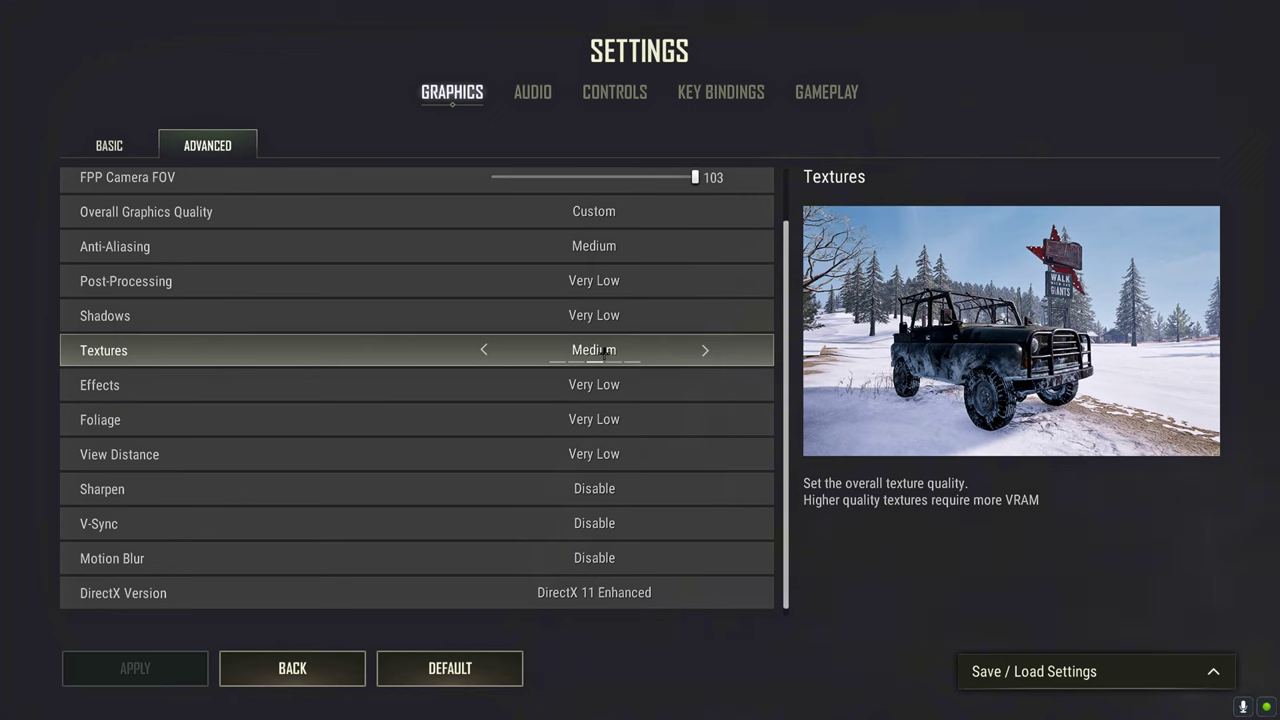
key(Escape)
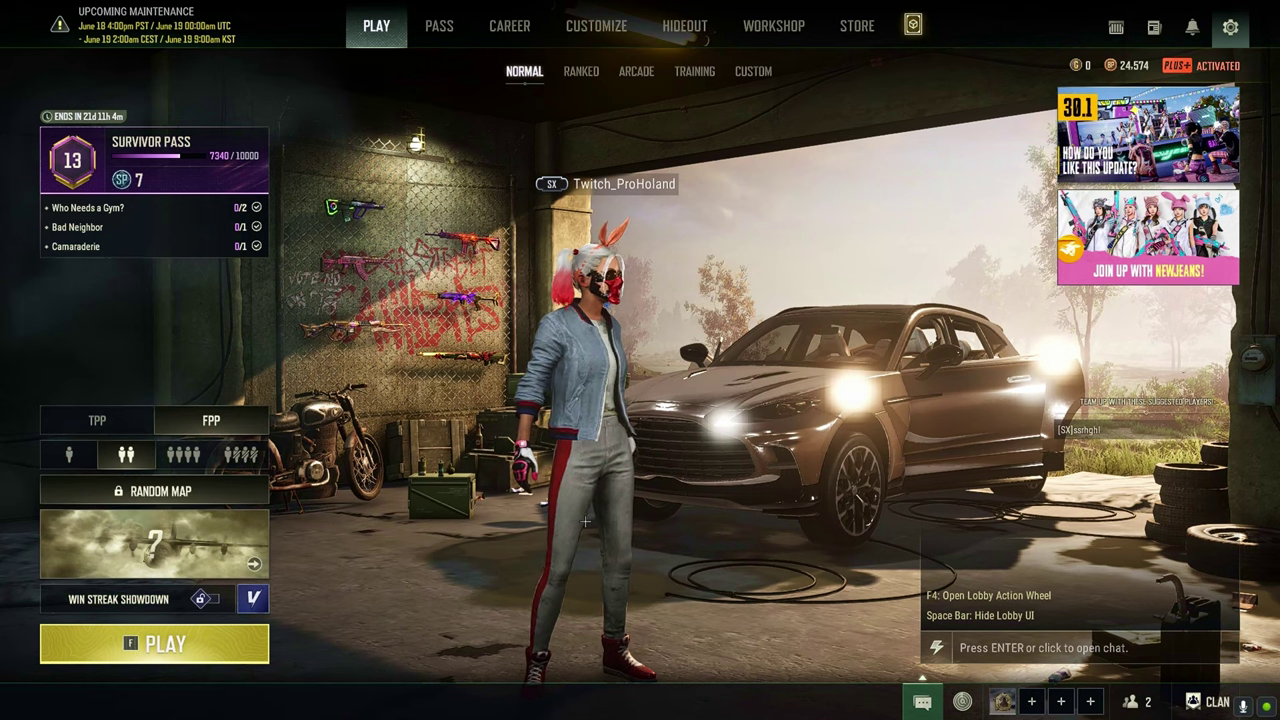
Leave the game for the Windows desktop and open the NVIDIA Control Panel
key(super)
click(279, 707)
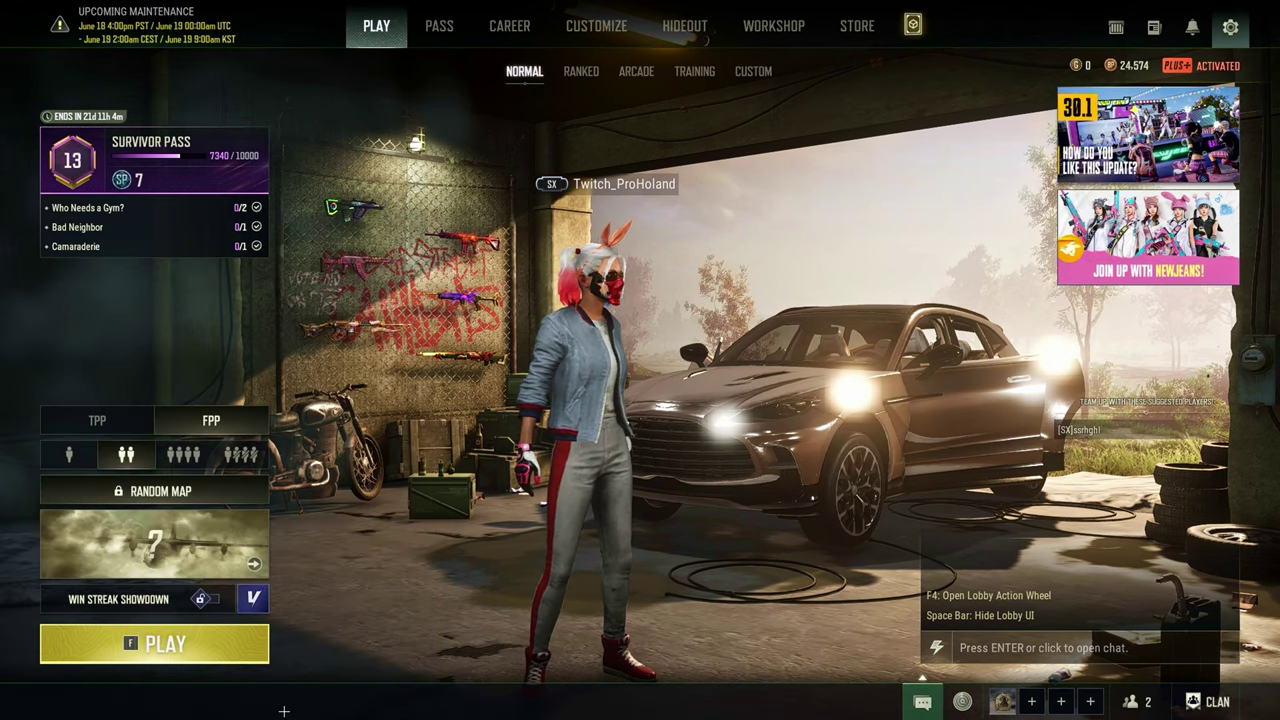
click(1203, 10)
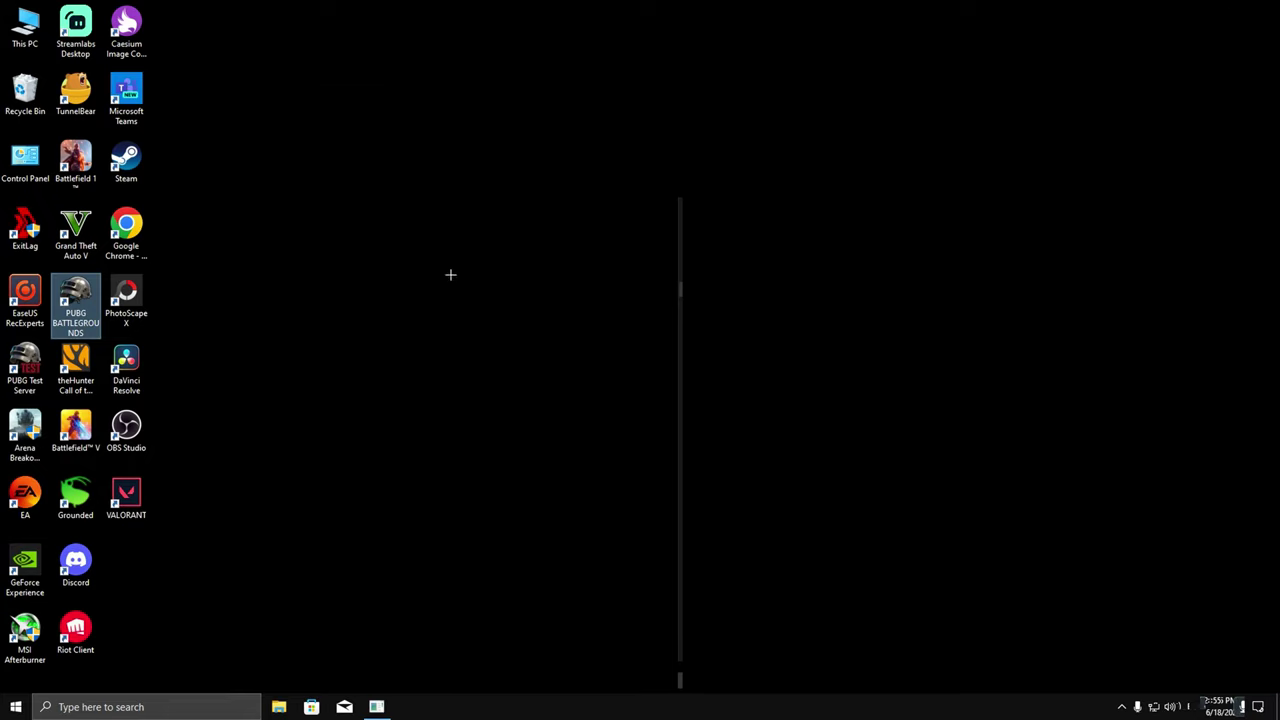
right_click(449, 273)
click(477, 249)
right_click(477, 249)
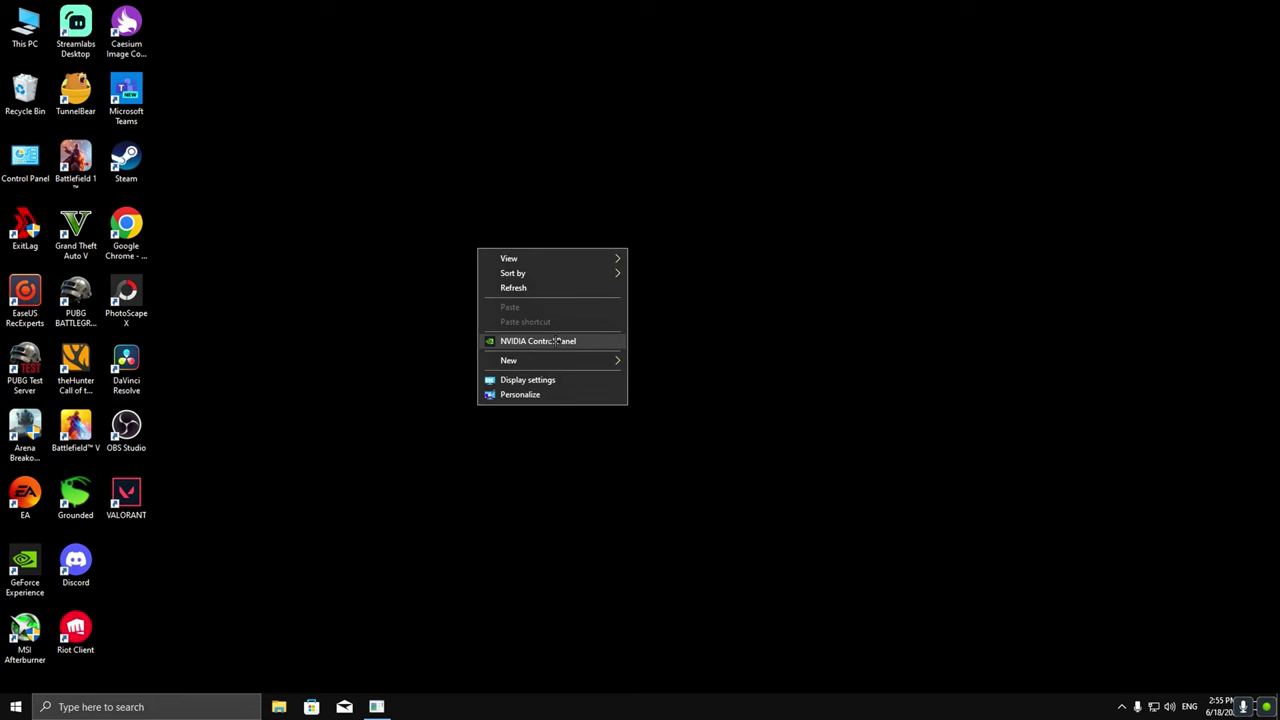
click(557, 341)
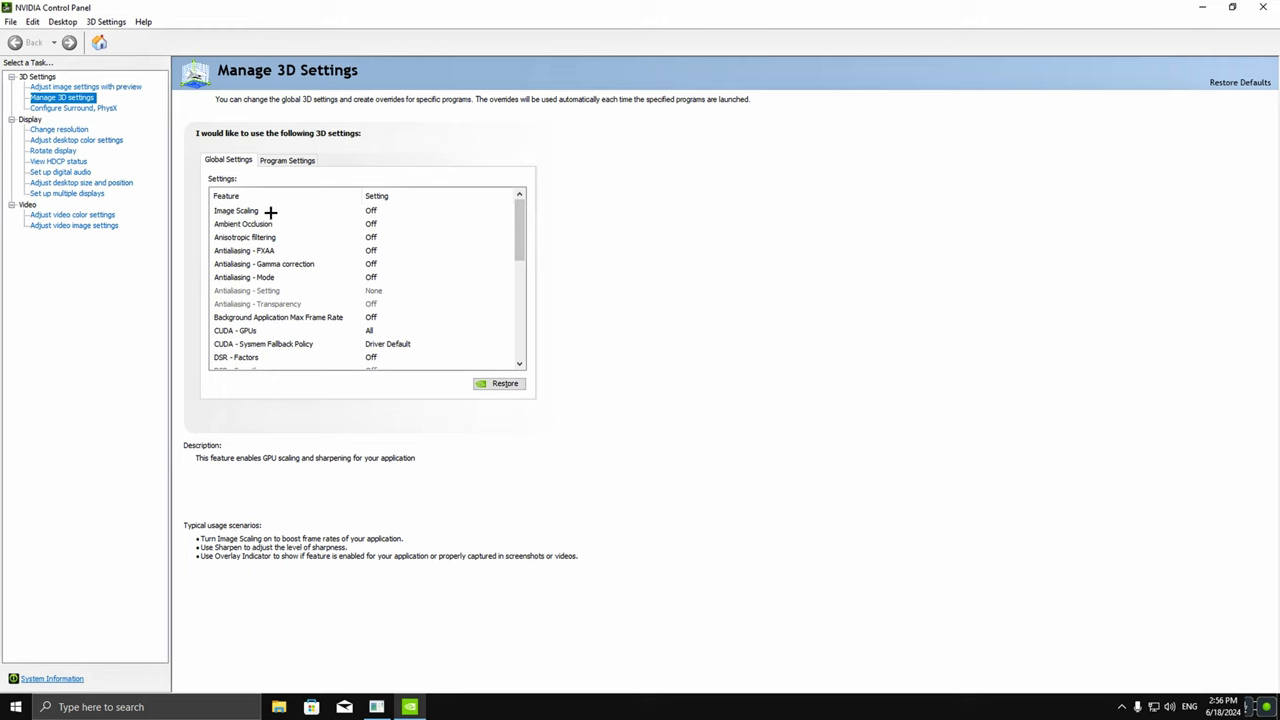
Inspect the options of the global Image Scaling feature, and cancel without changing them
click(372, 211)
click(372, 211)
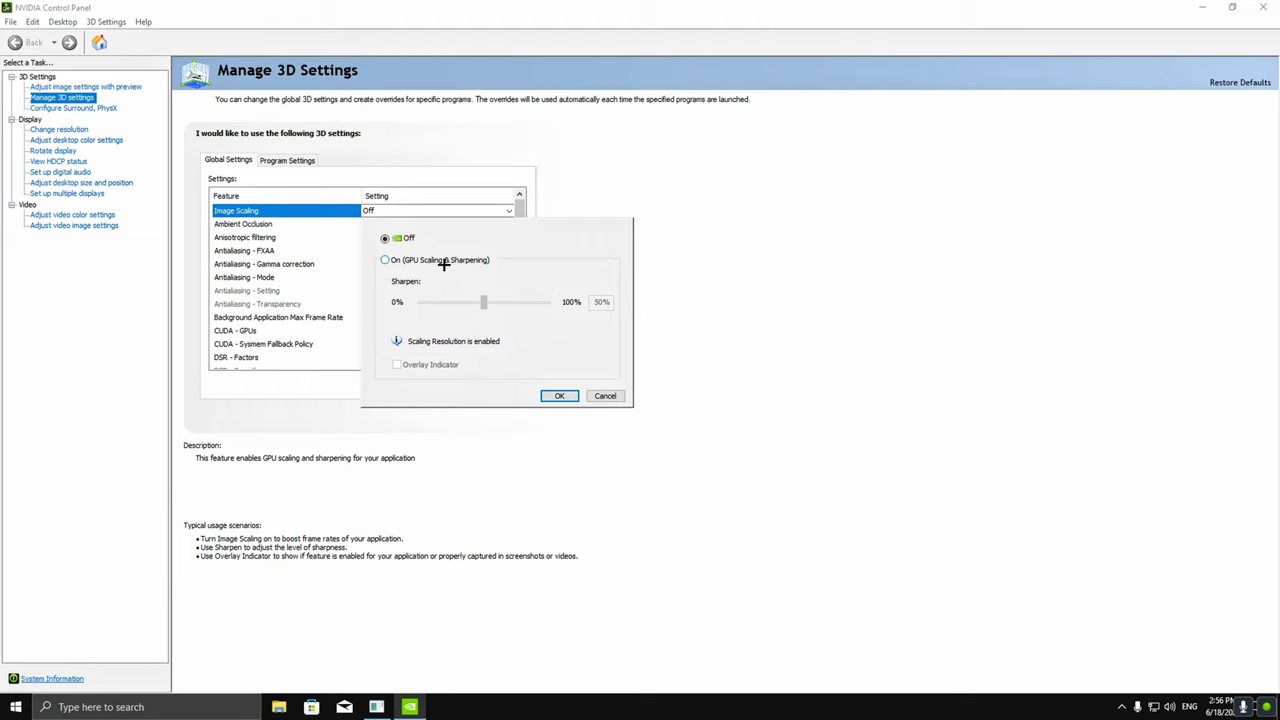
click(605, 396)
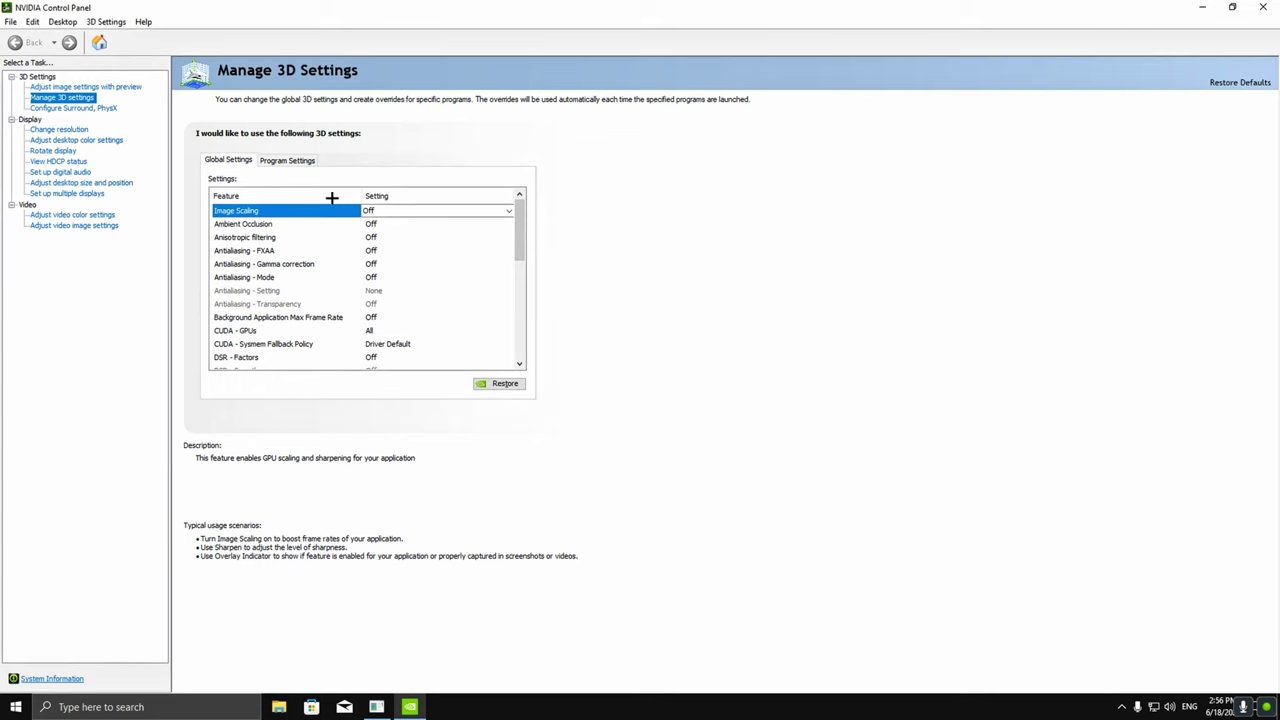
click(401, 212)
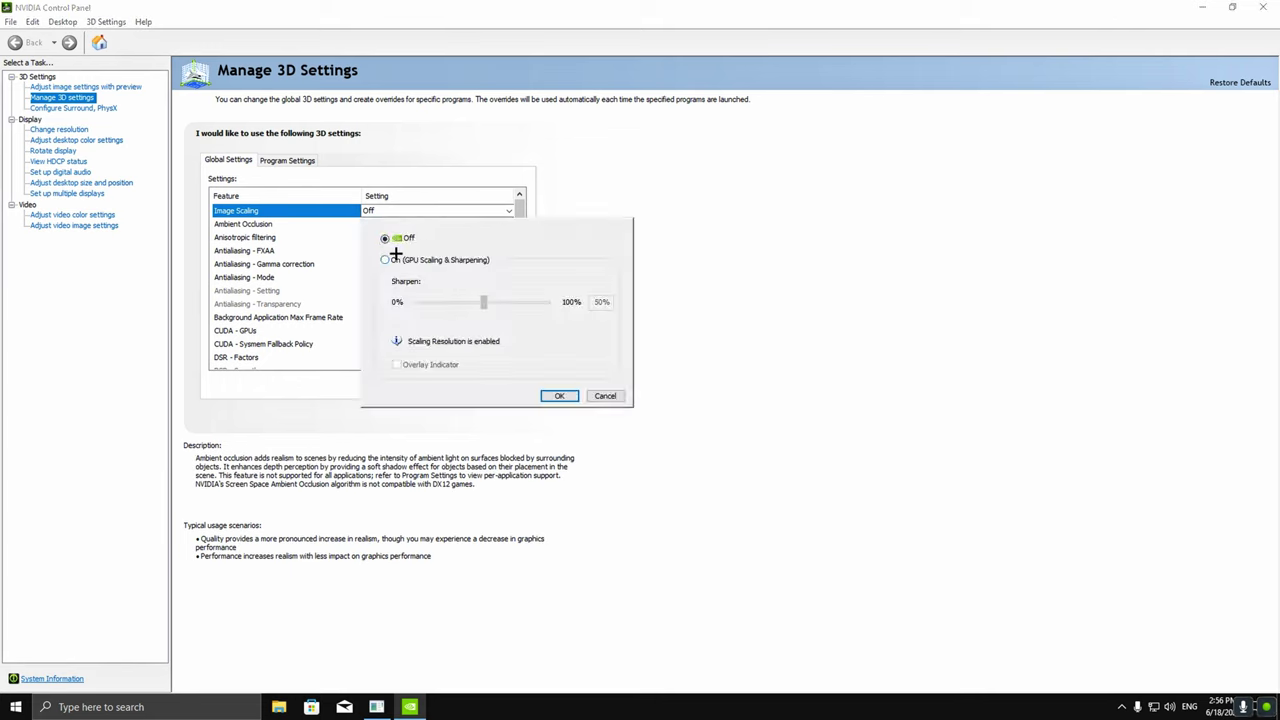
click(605, 396)
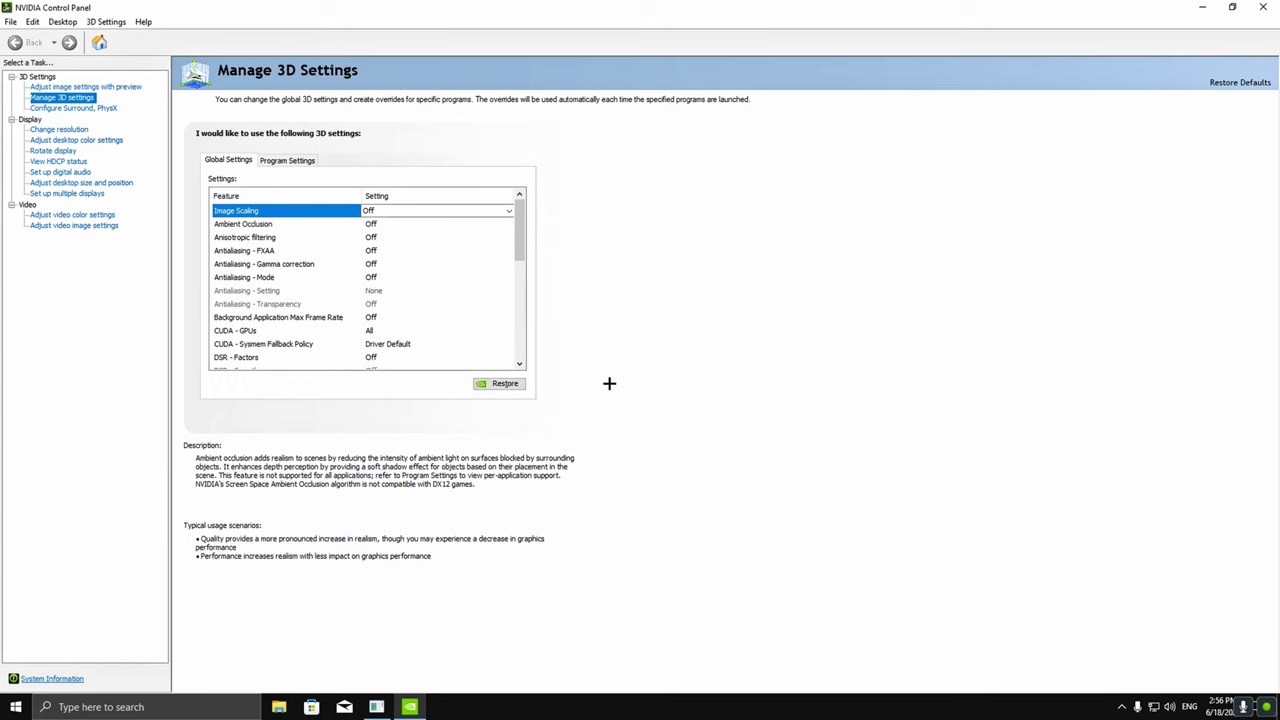
Minimize the NVIDIA Control Panel, search Windows for "reg" and open the Registry Editor
click(1202, 8)
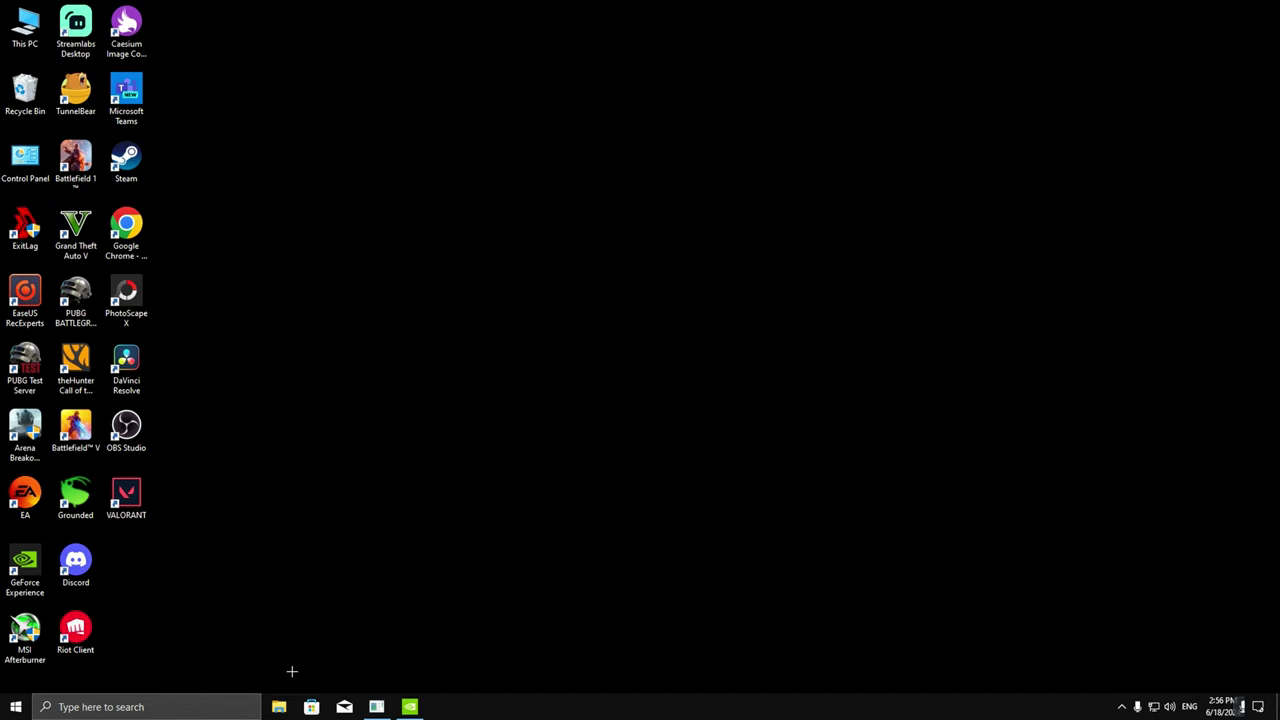
click(117, 706)
text(reg)
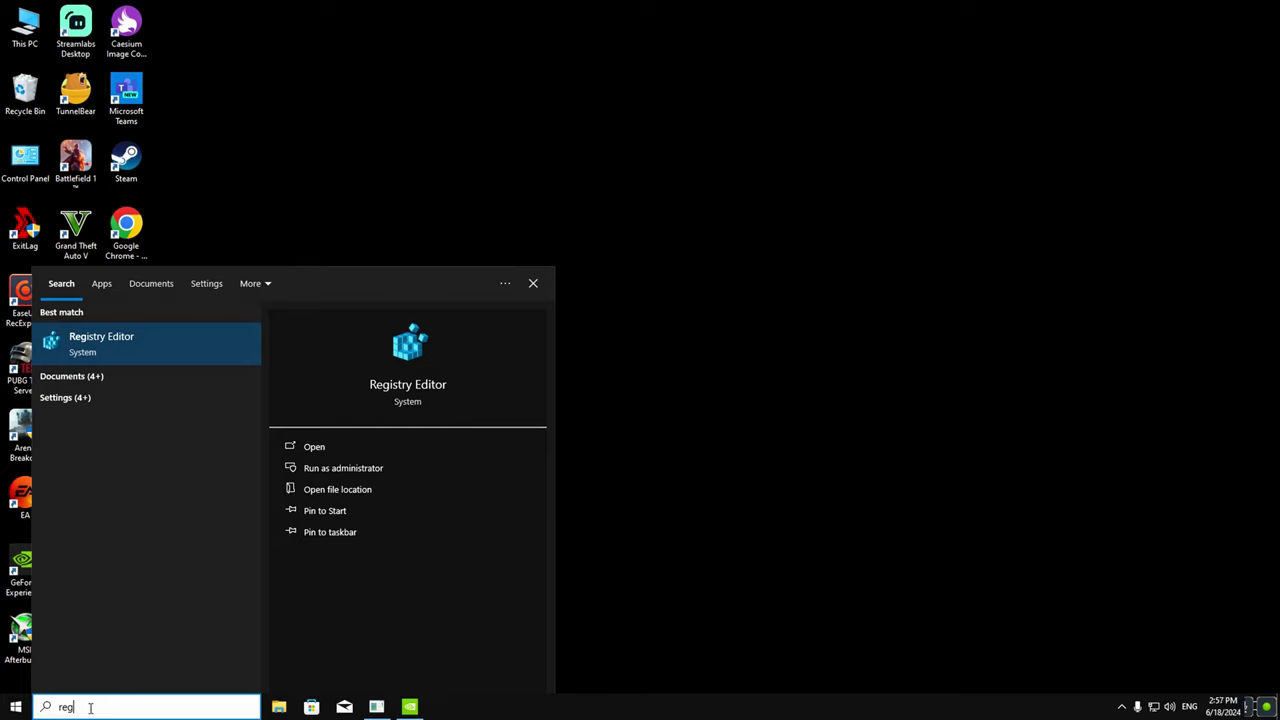
click(139, 346)
click(571, 437)
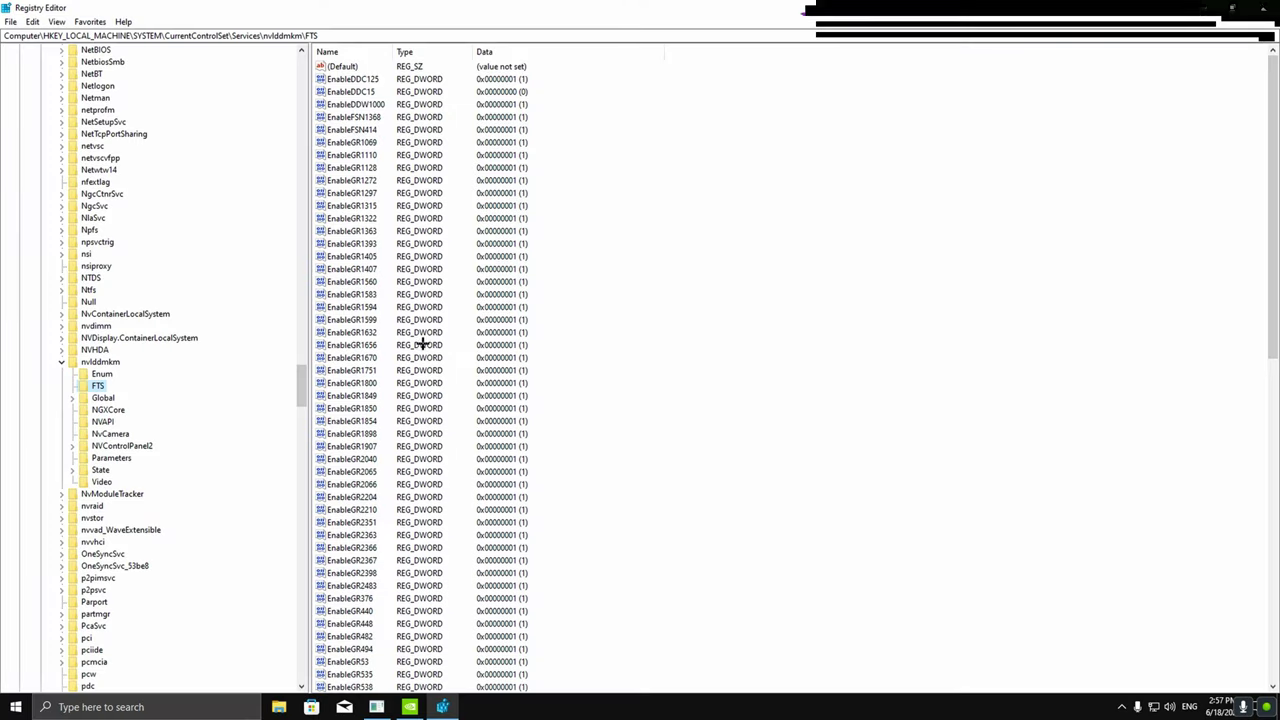
Copy the full path of the nvlddmkm\FTS key and re-enter it as the registry address
scroll(151, 71, up, 10)
scroll(168, 178, up, 5)
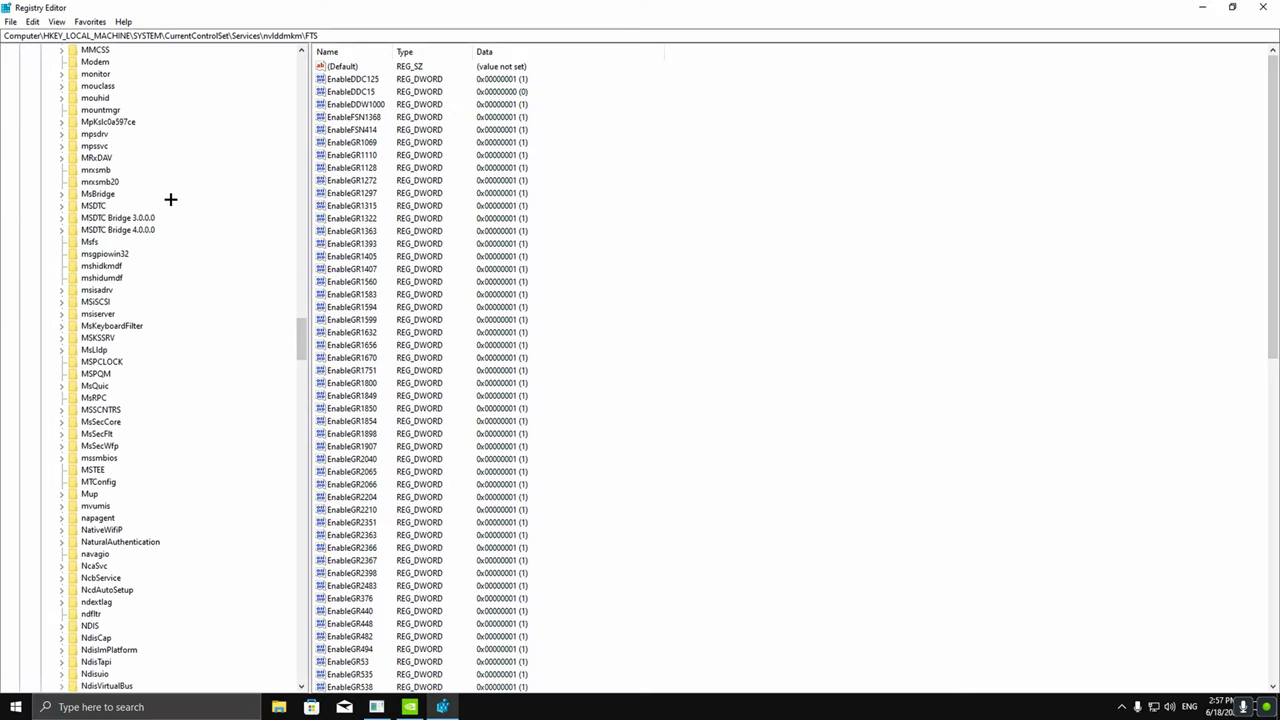
scroll(205, 205, up, 4)
scroll(212, 204, up, 18)
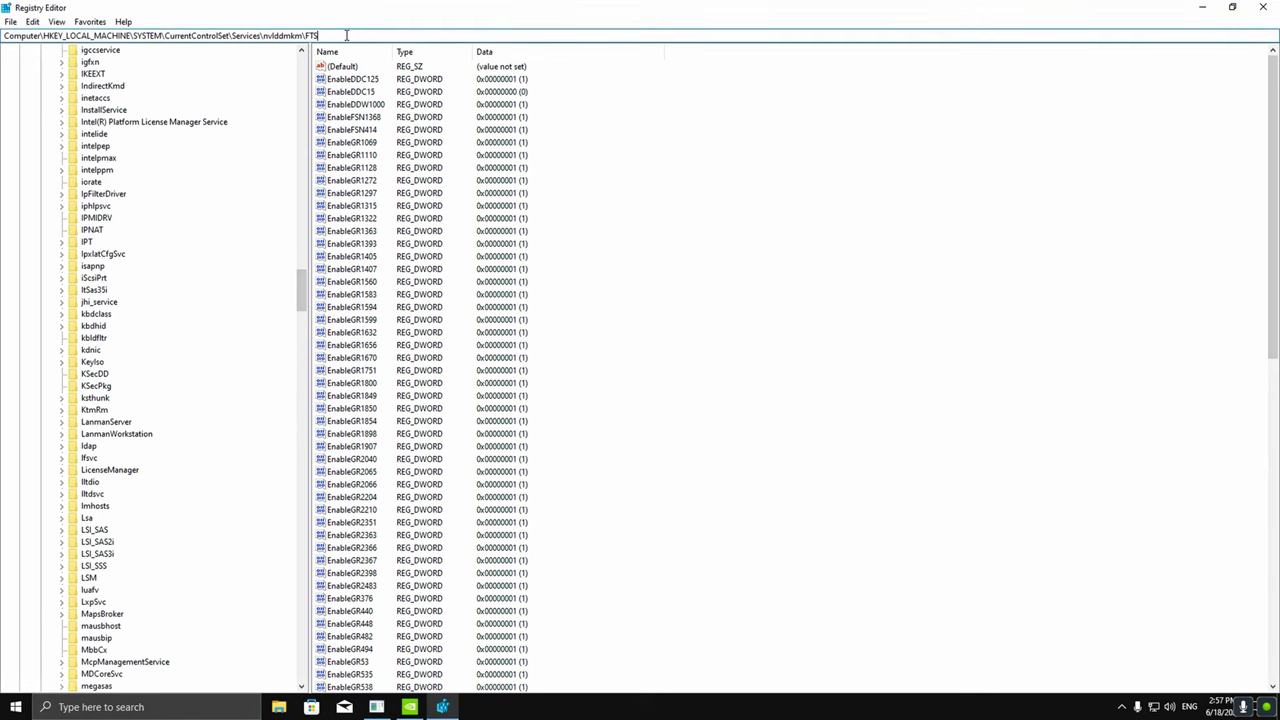
drag(346, 35, 3, 38)
key(ctrl+c)
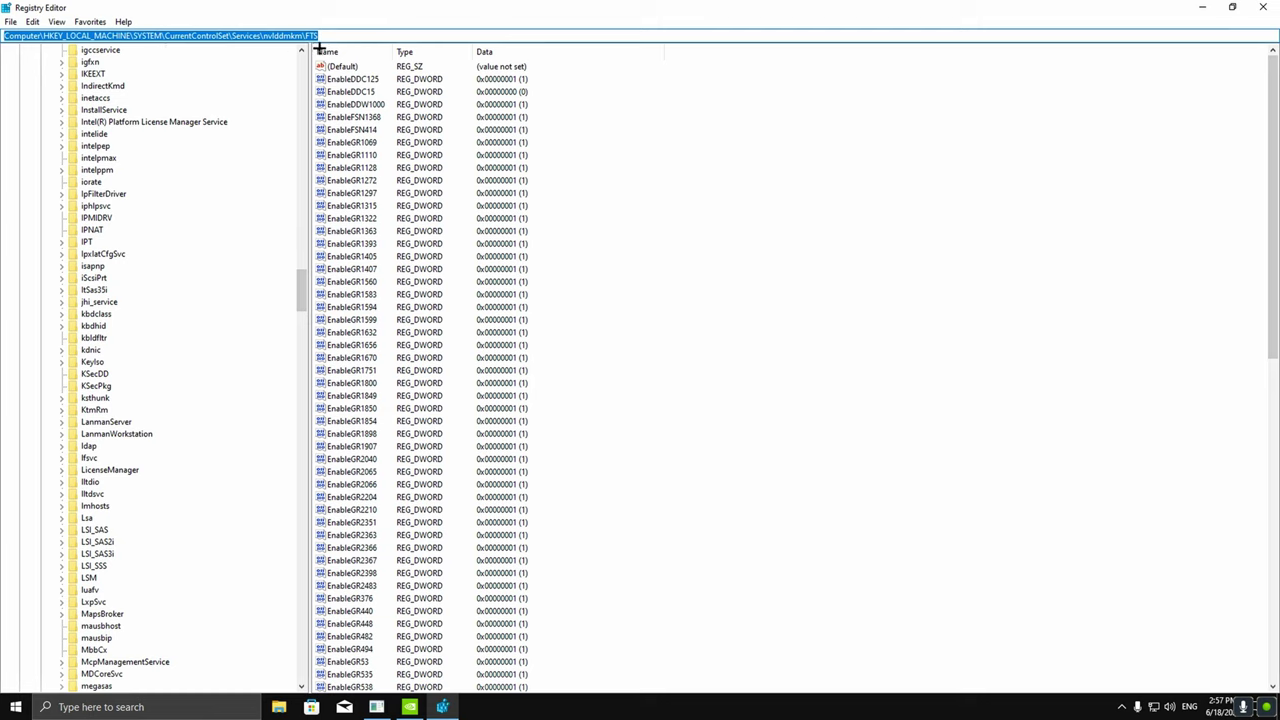
key(BackSpace)
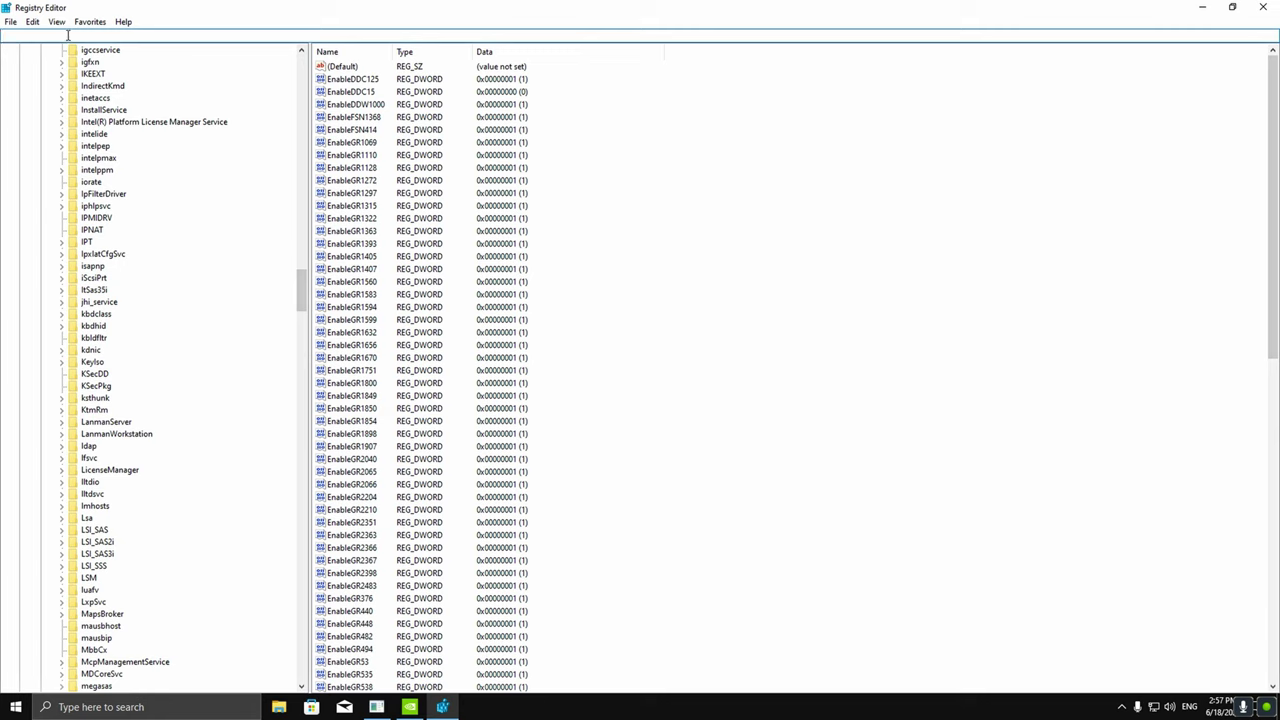
key(ctrl+v)
key(Return)
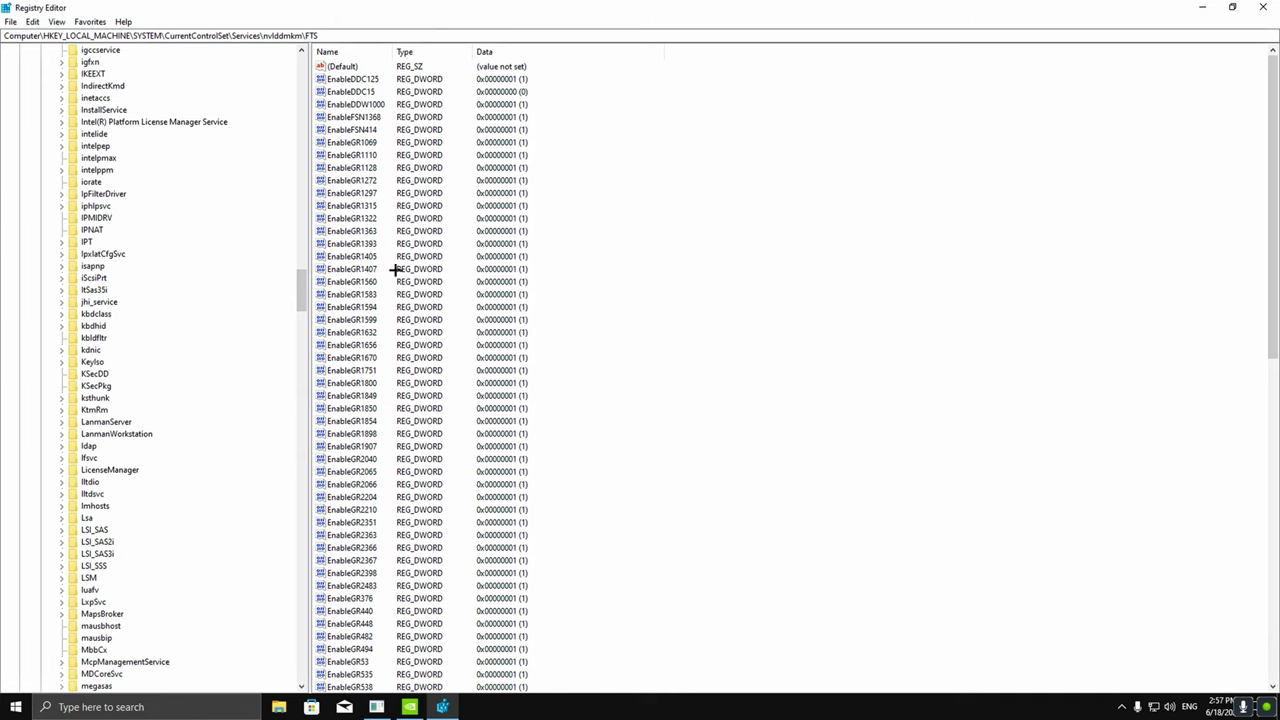
Select HKEY_CLASSES_ROOT, and use the copied path to go to Computer\HKEY_LOCAL_MACHINE\SYSTEM\CurrentControlSet\Services\nvlddmkm\FTS
drag(300, 283, 300, 60)
click(53, 62)
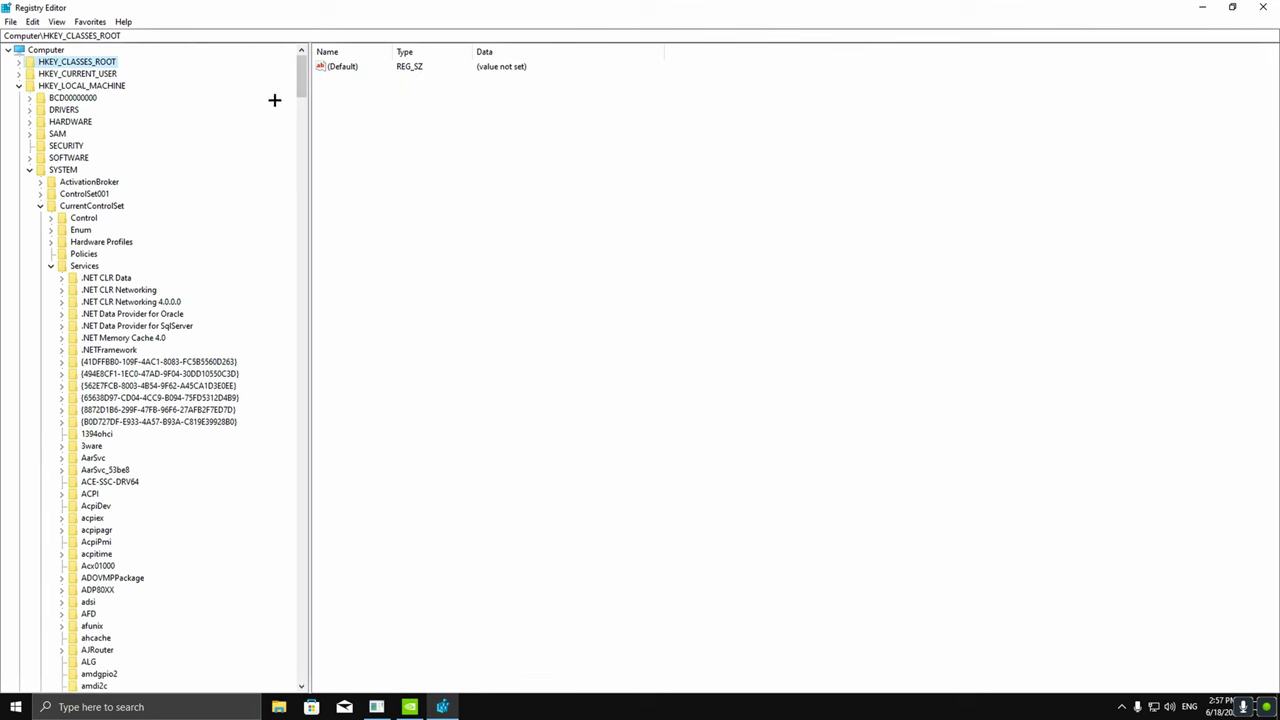
click(213, 37)
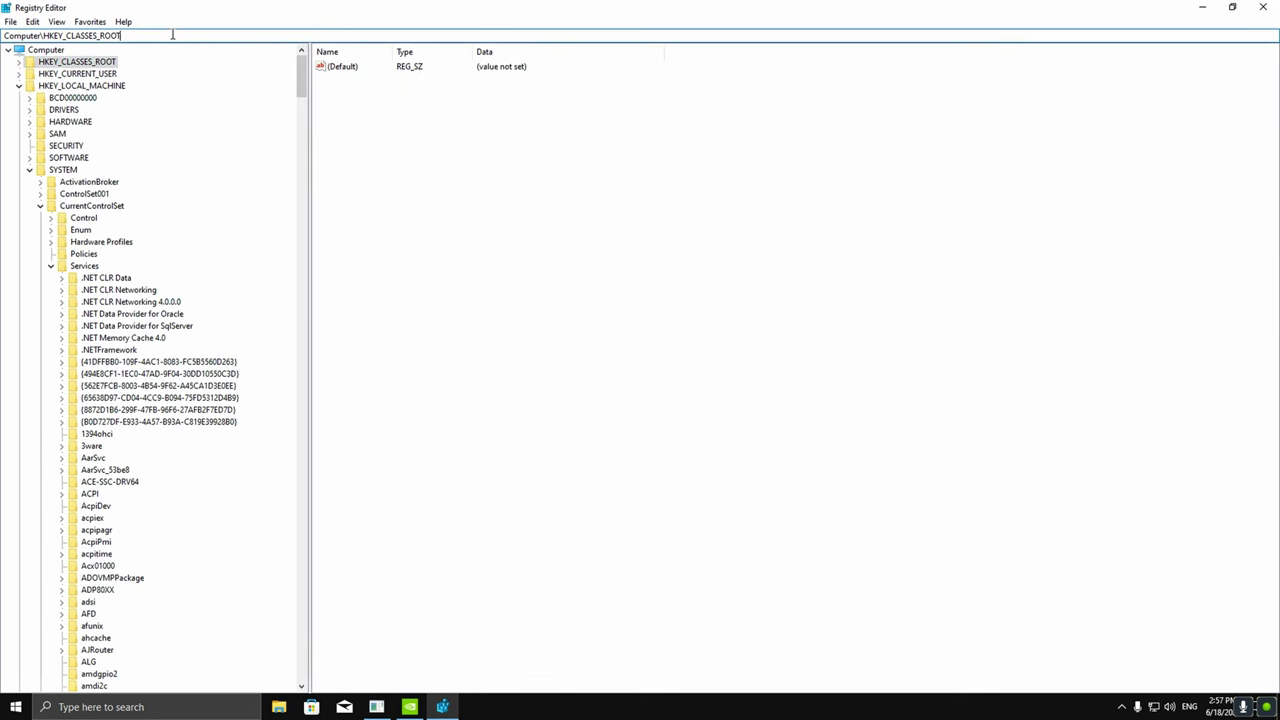
drag(188, 35, 4, 34)
key(BackSpace)
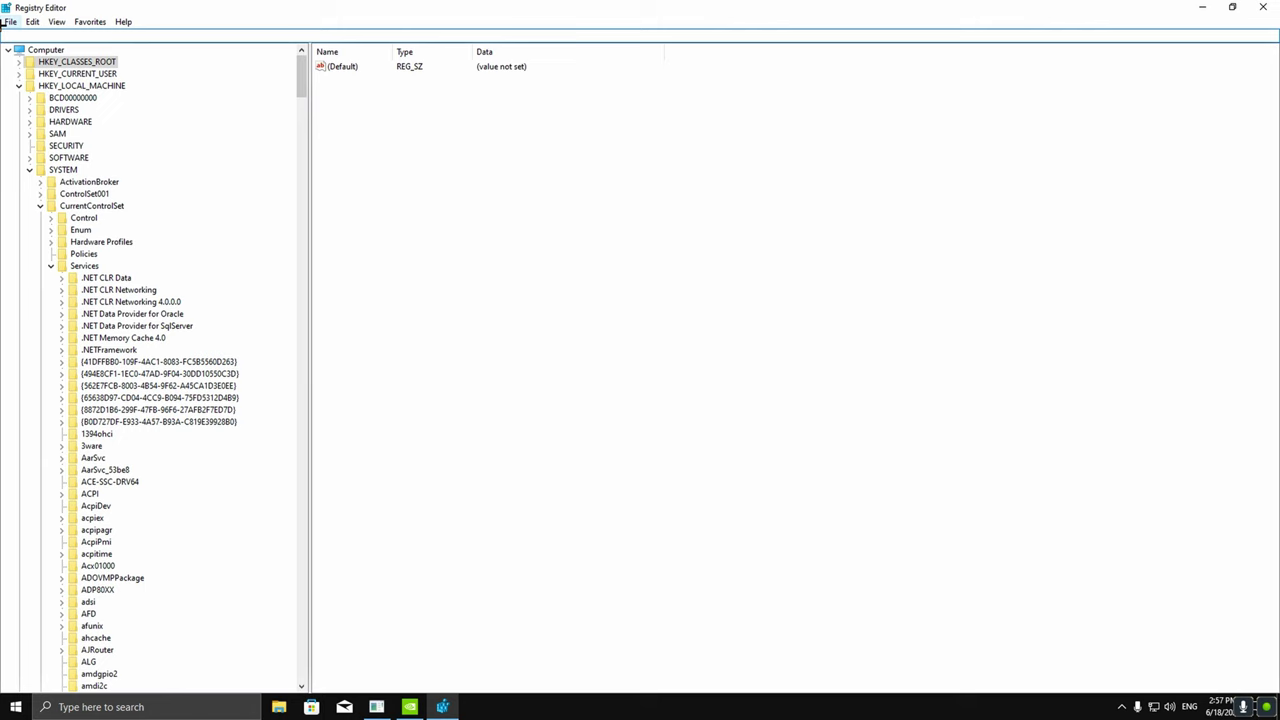
key(ctrl+v)
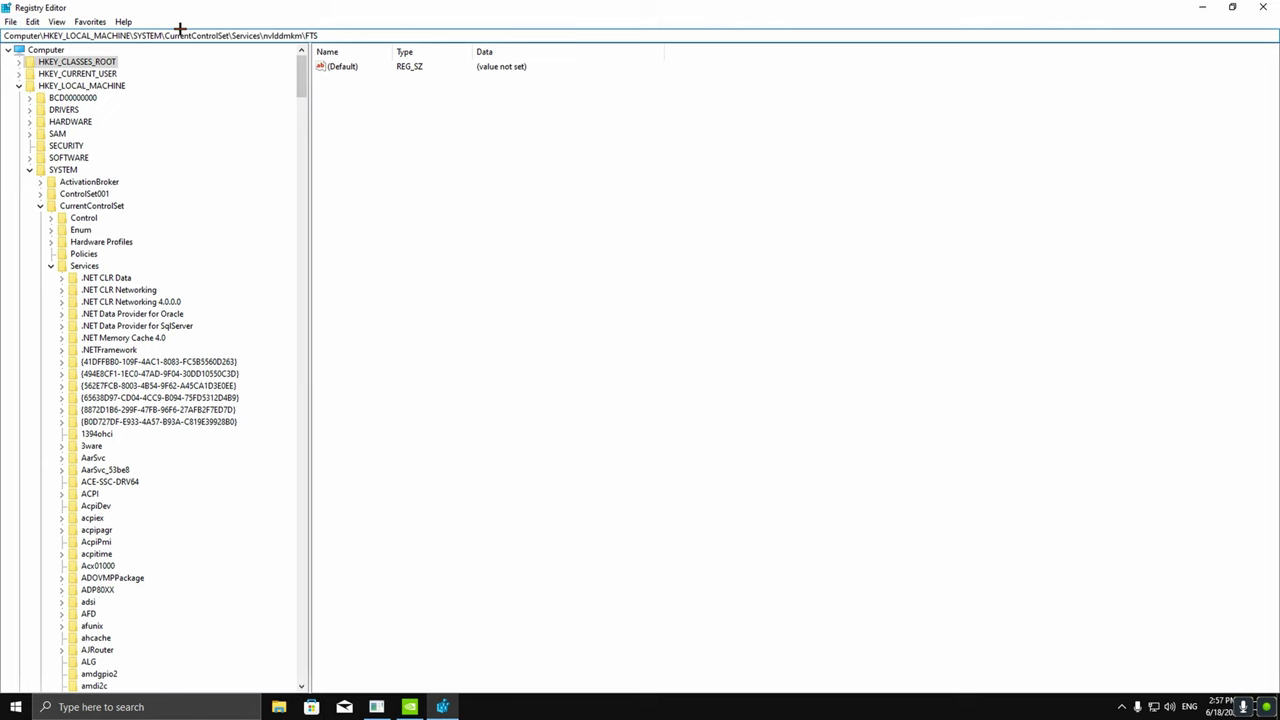
key(Return)
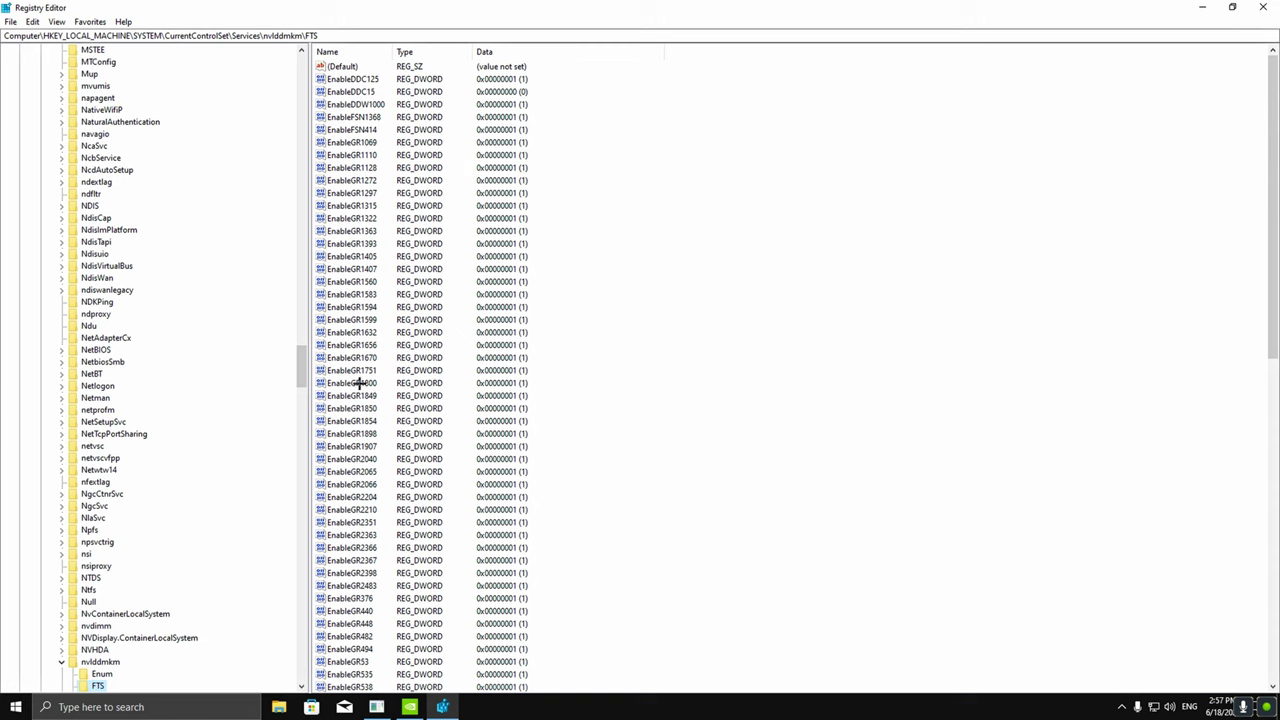
Set the EnableGR535 value in the FTS key to 0, and close the Registry Editor
scroll(361, 420, down, 2)
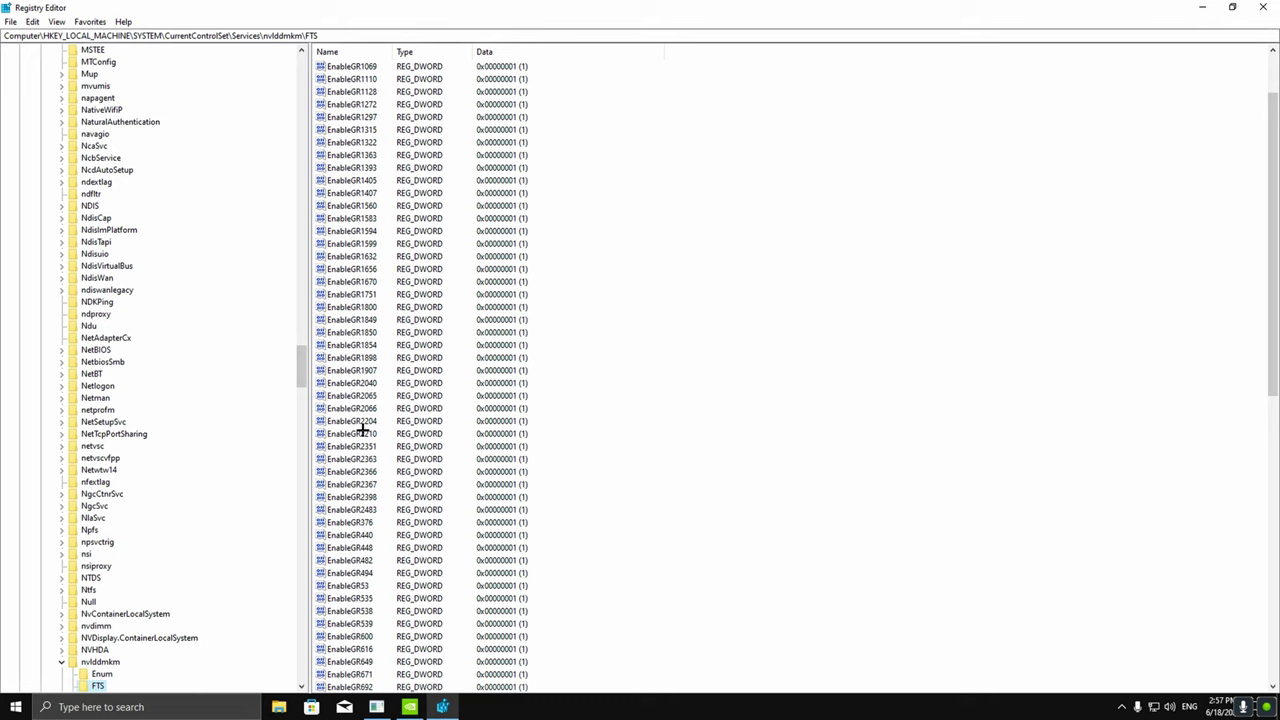
click(366, 598)
scroll(357, 543, up, 2)
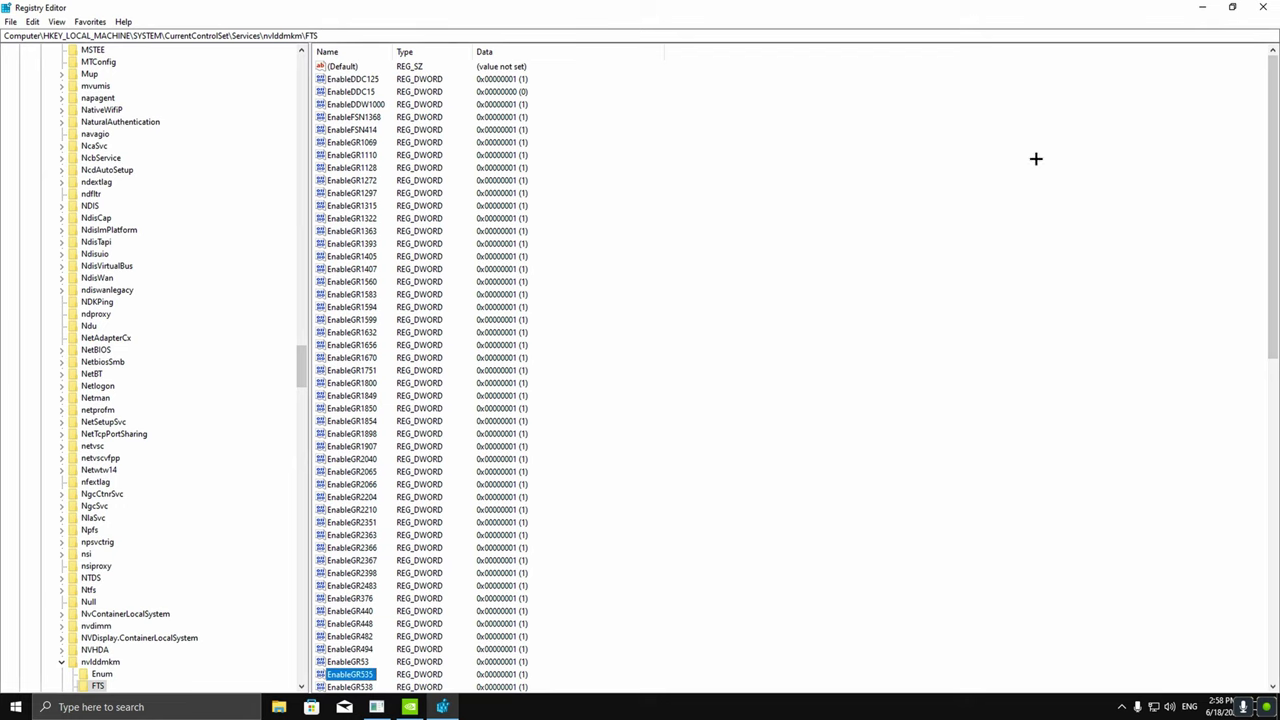
double_click(367, 676)
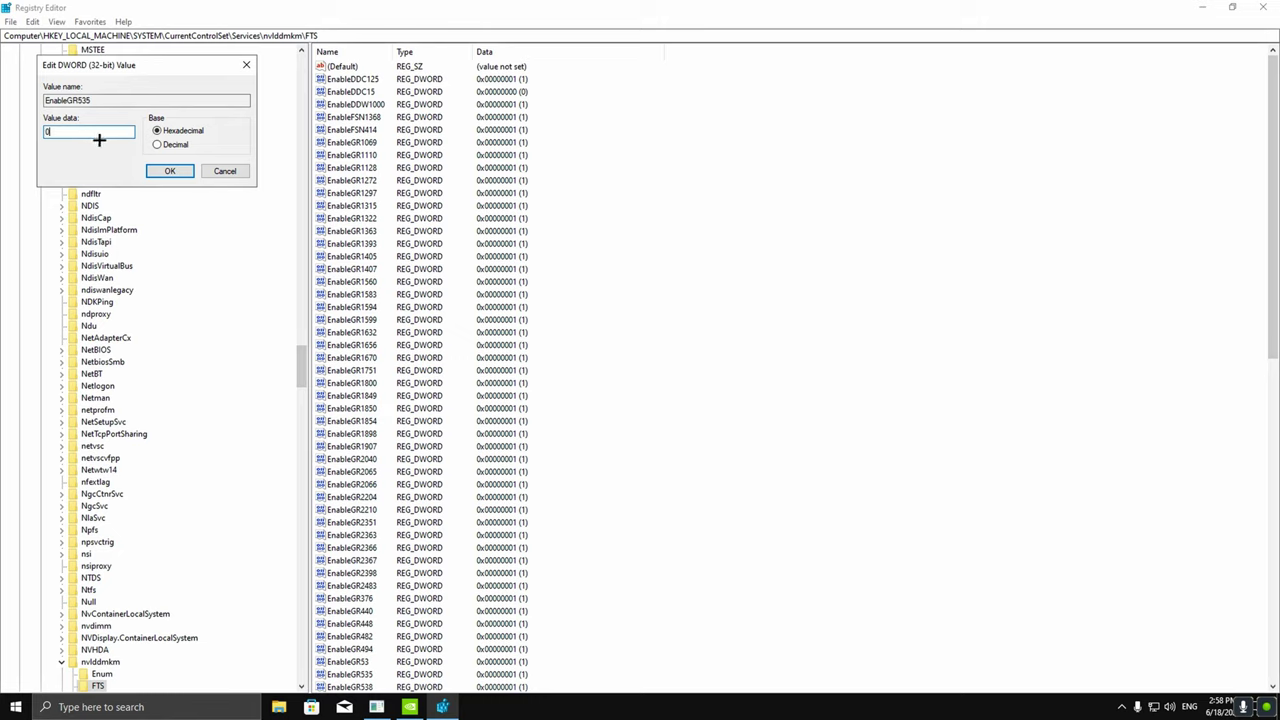
click(167, 172)
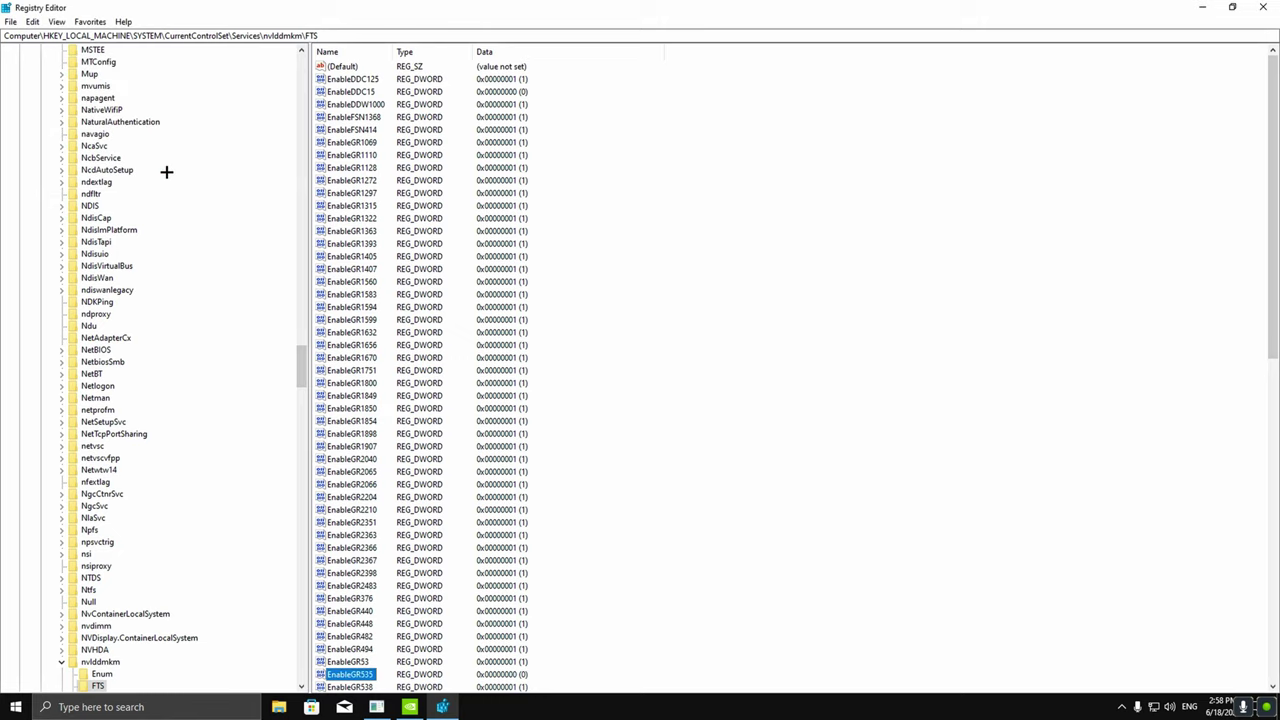
click(1266, 9)
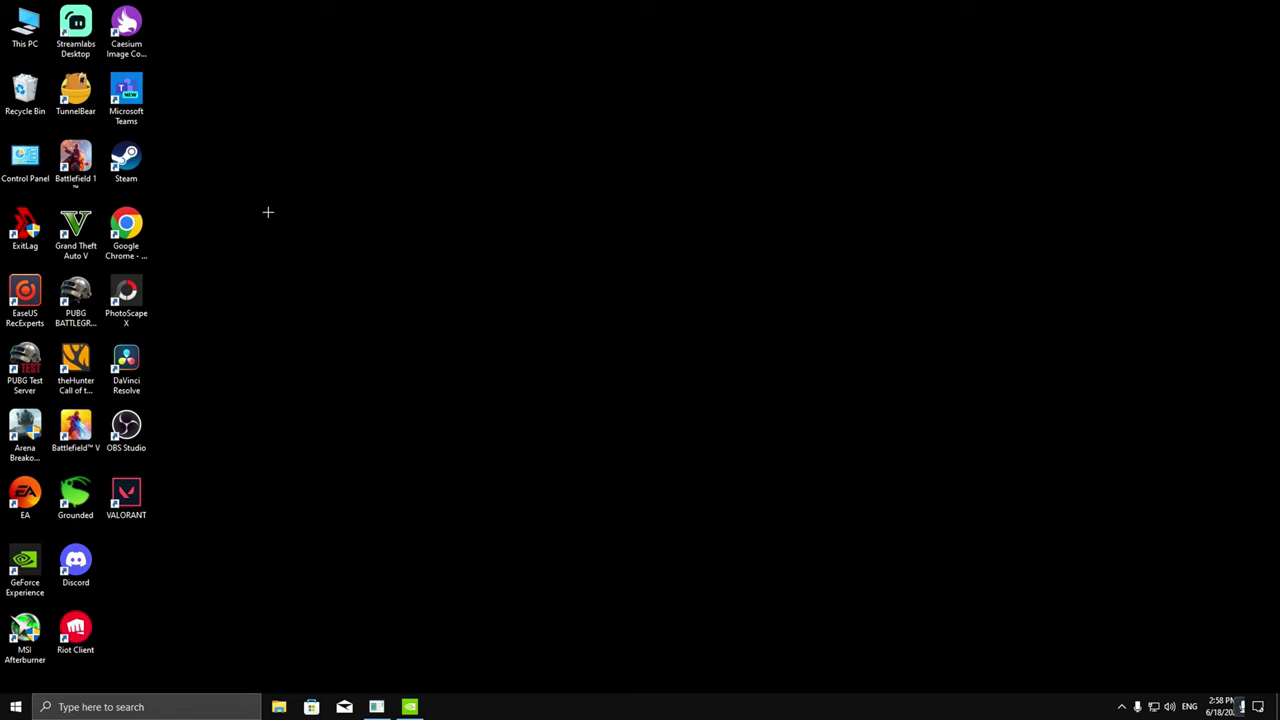
Return to the NVIDIA Control Panel and check the Image Scaling options without changing them
right_click(408, 212)
click(478, 307)
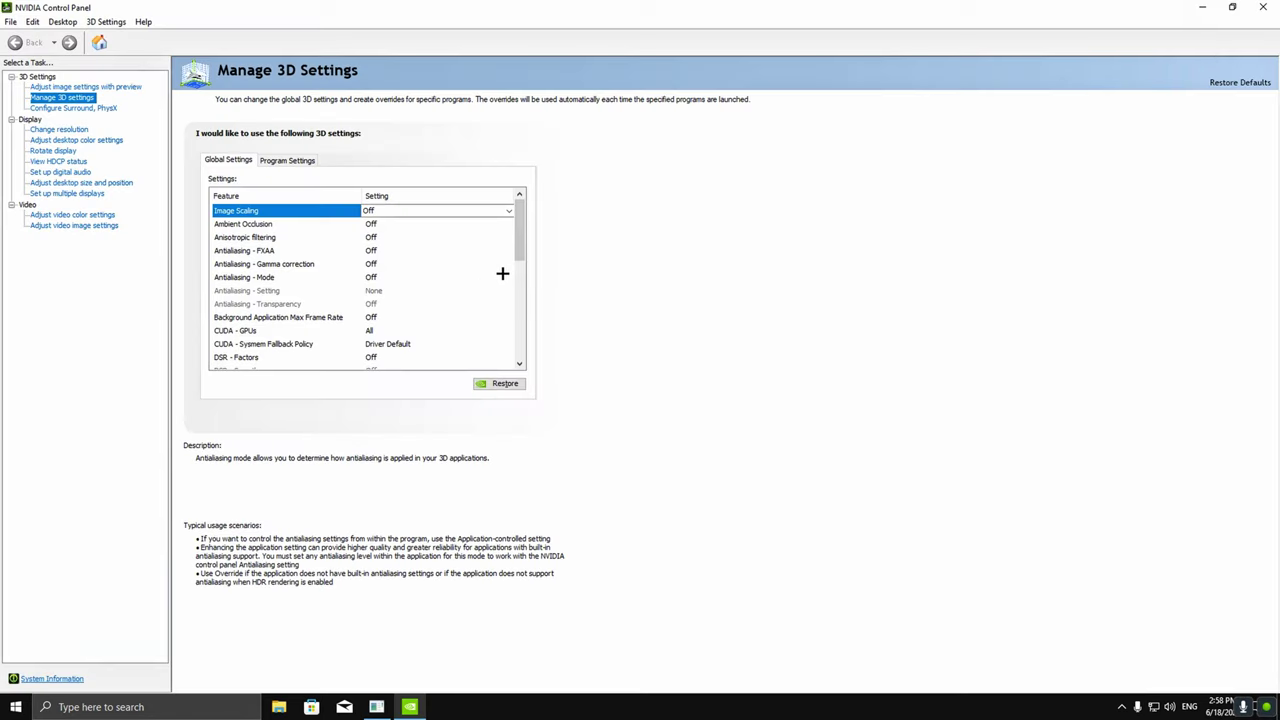
click(431, 210)
click(603, 169)
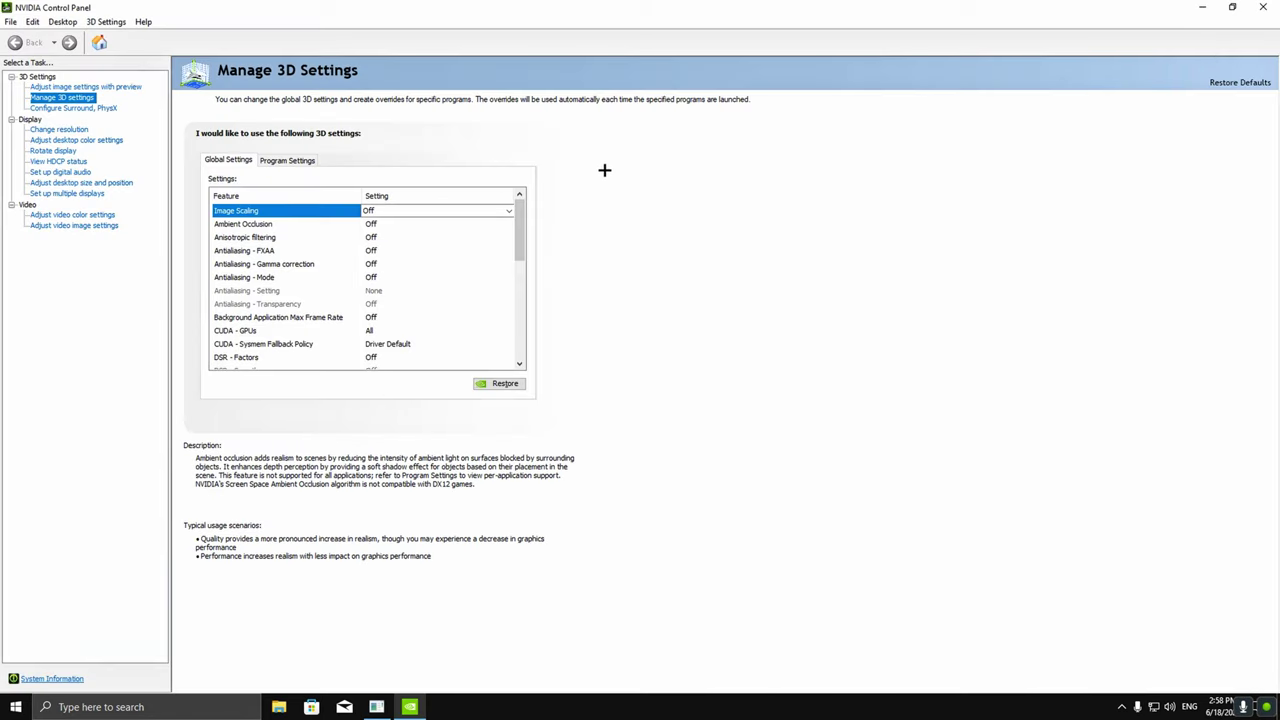
Close the NVIDIA Control Panel, refresh the desktop and start the control panel again
click(1262, 7)
right_click(329, 316)
click(380, 353)
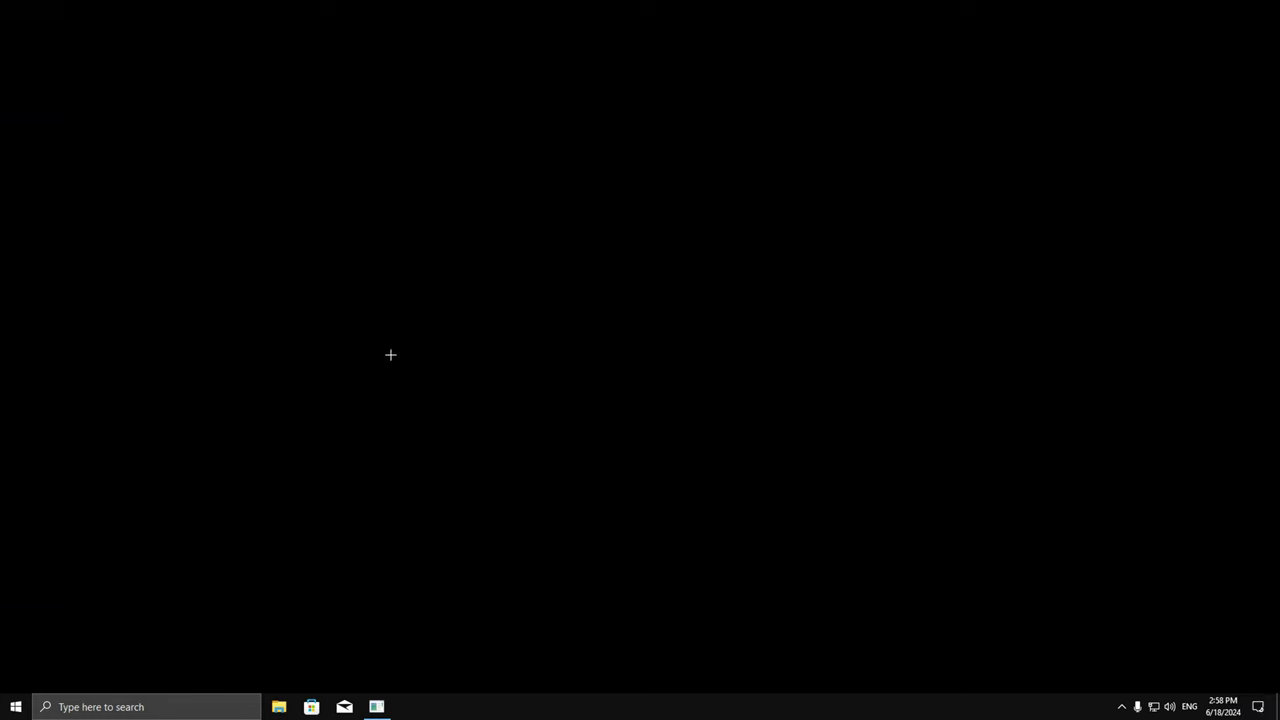
right_click(357, 214)
click(416, 310)
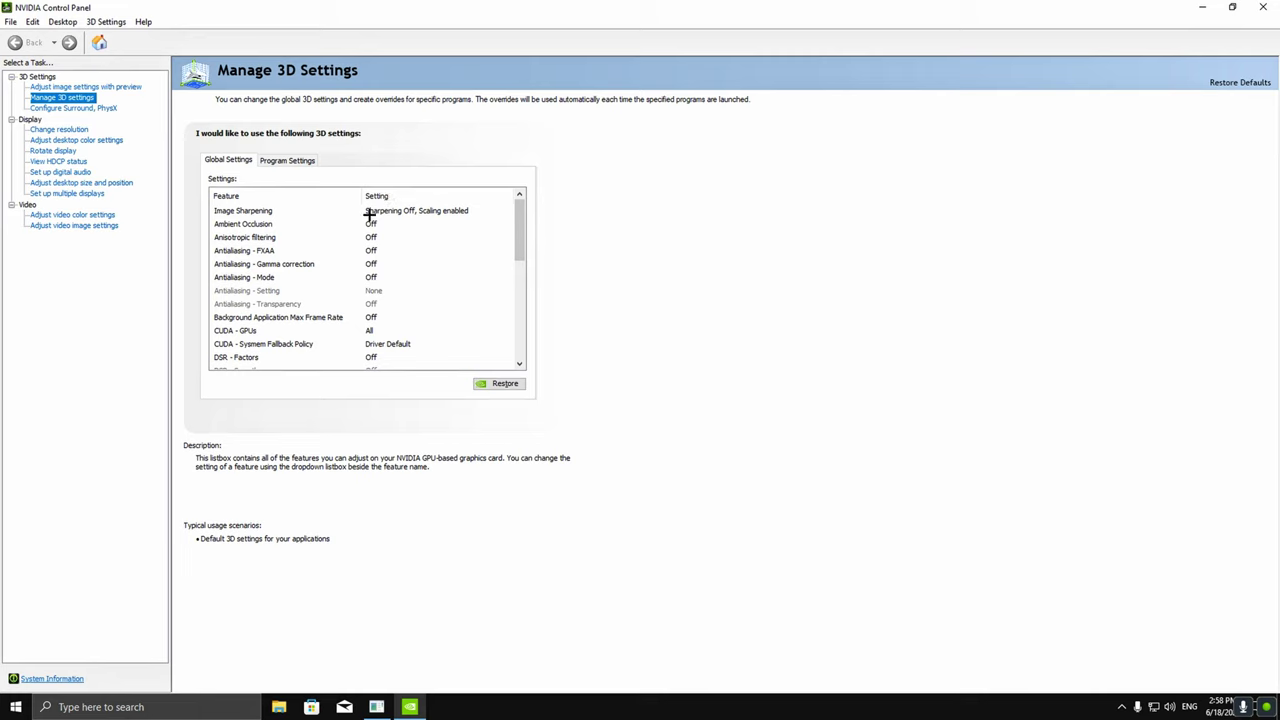
Turn on Image Sharpening in the global 3D settings, disable GPU Scaling and lower Sharpen to 0.19
click(407, 213)
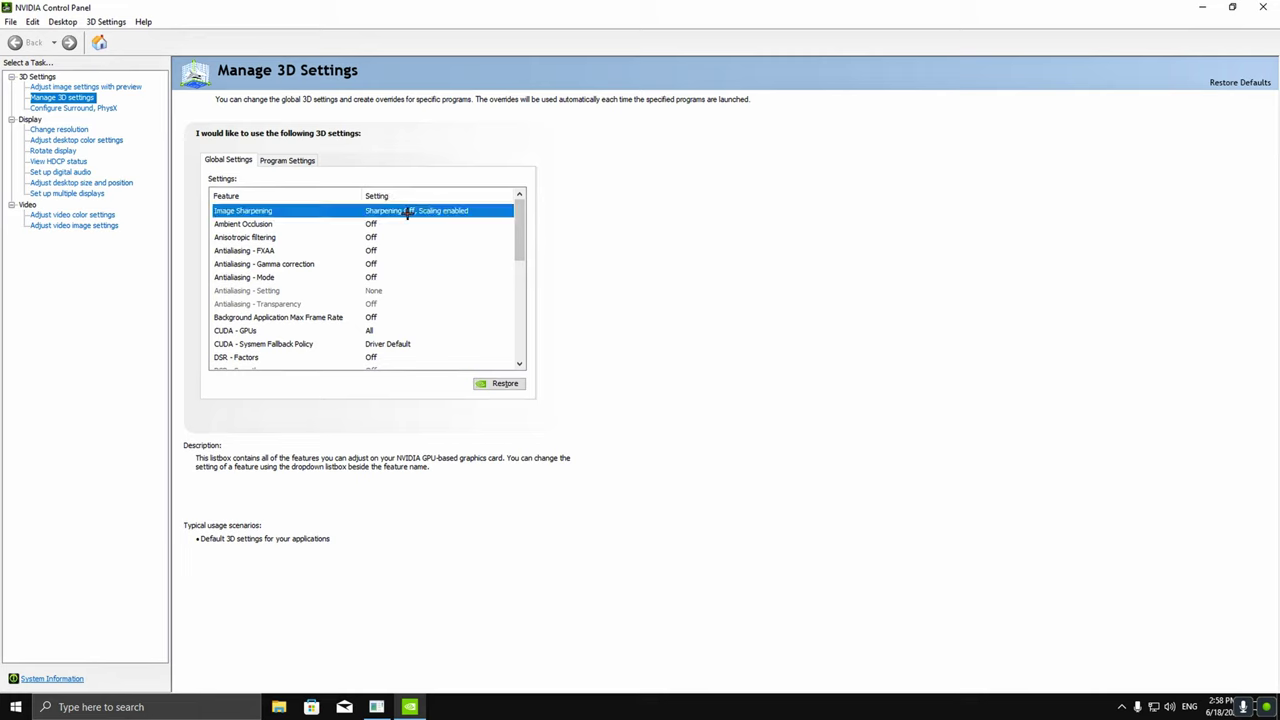
click(407, 211)
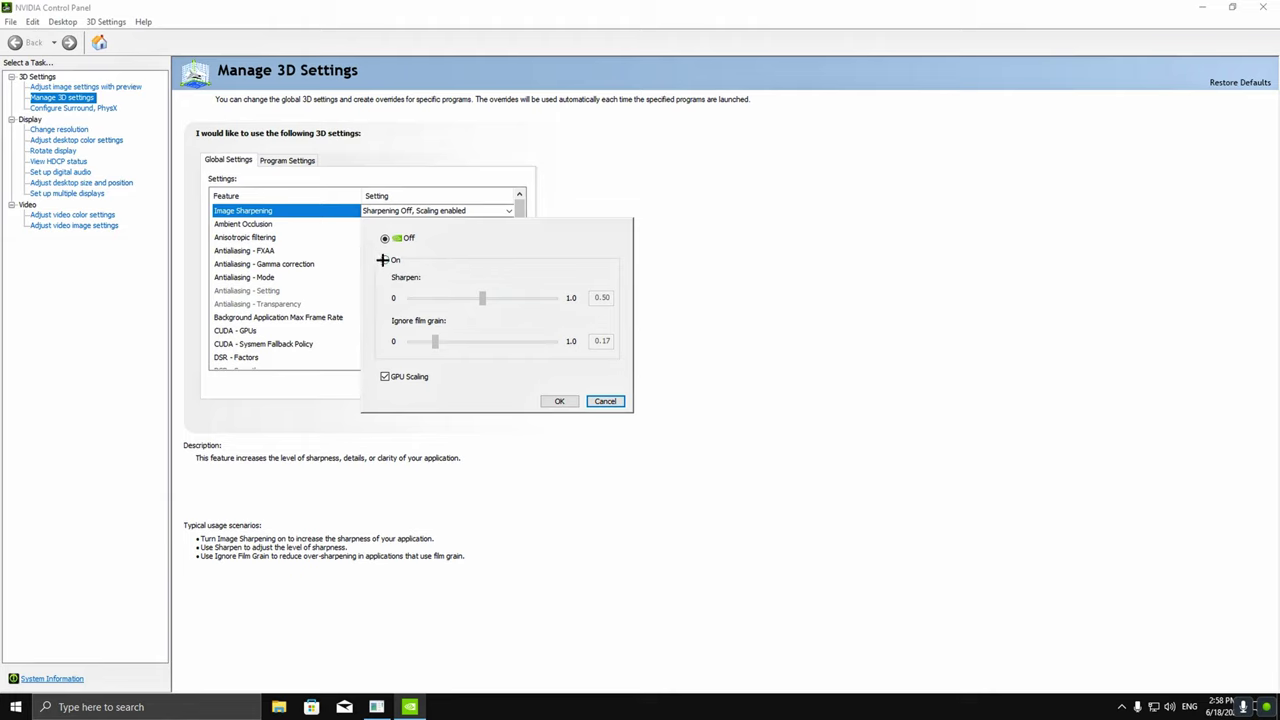
click(384, 260)
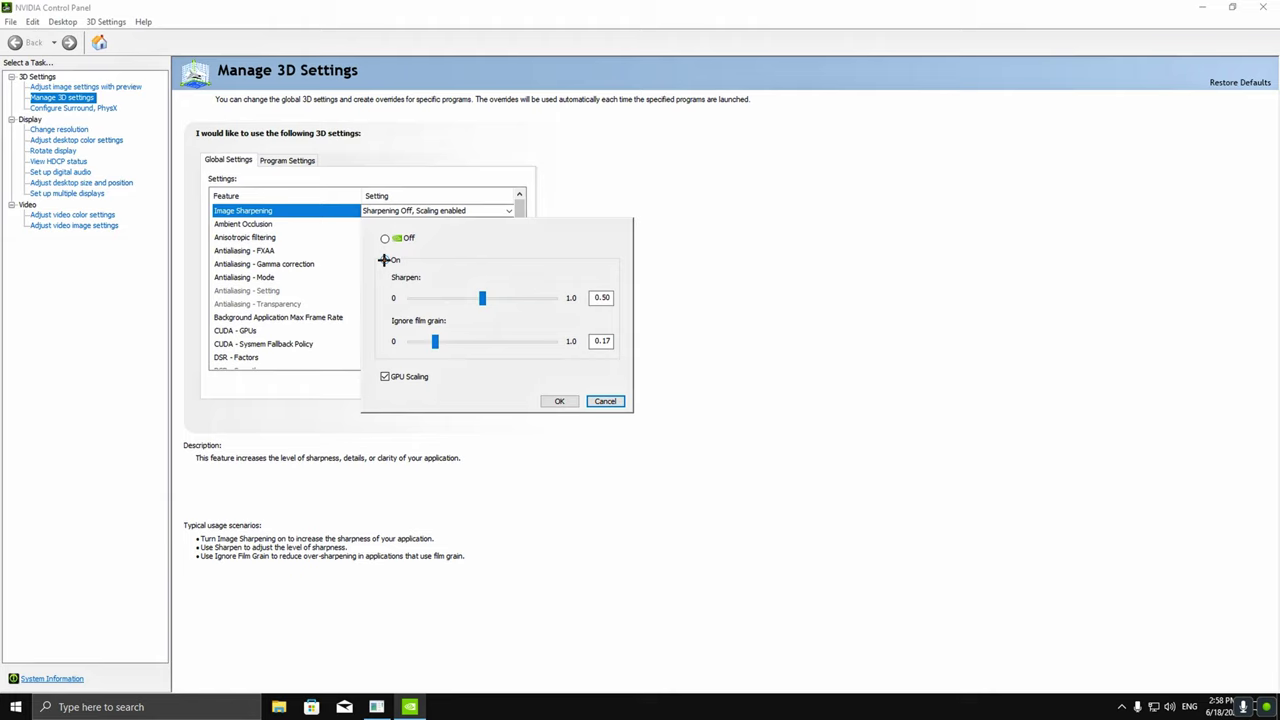
click(385, 376)
drag(484, 298, 436, 300)
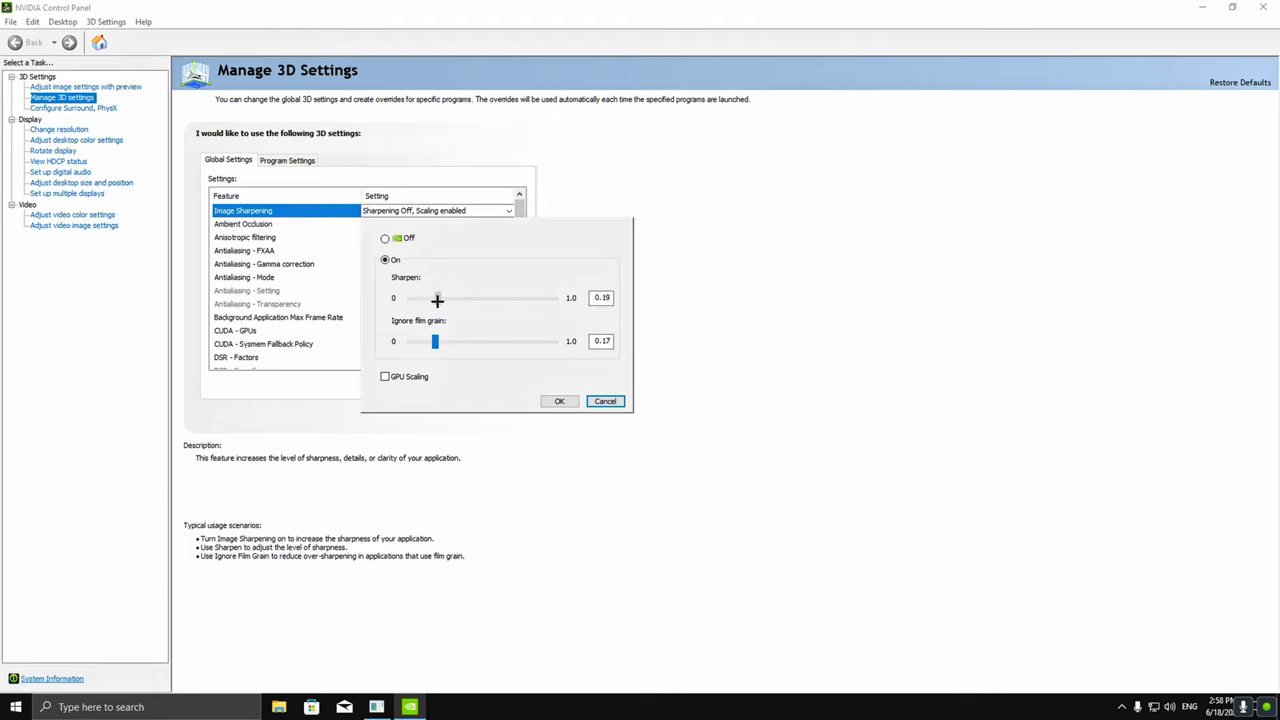